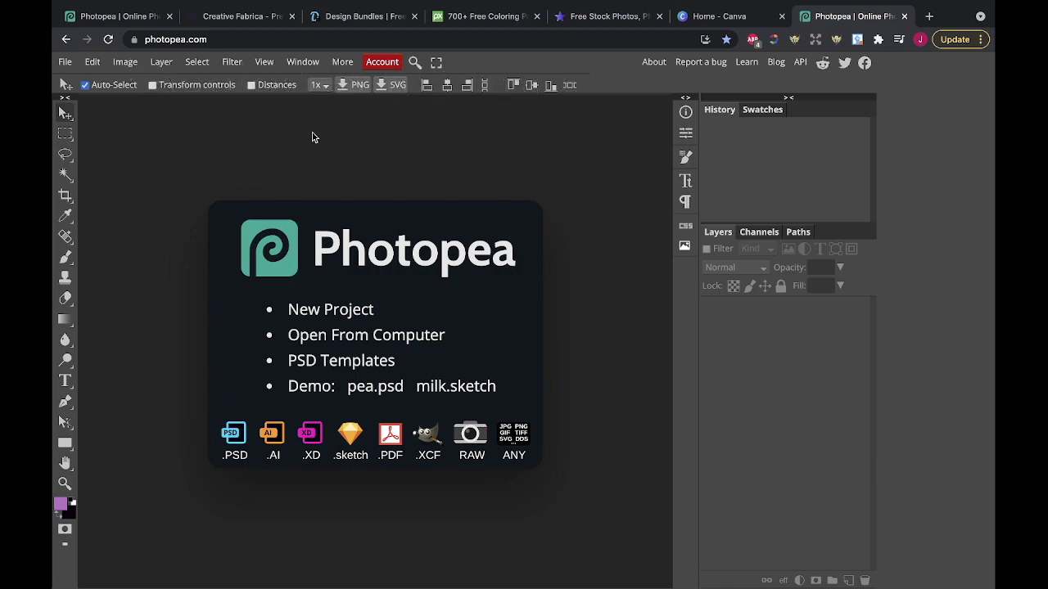
Search Creative Fabrica for "kdp interior" and look through the interior templates found
left_click(273, 24)
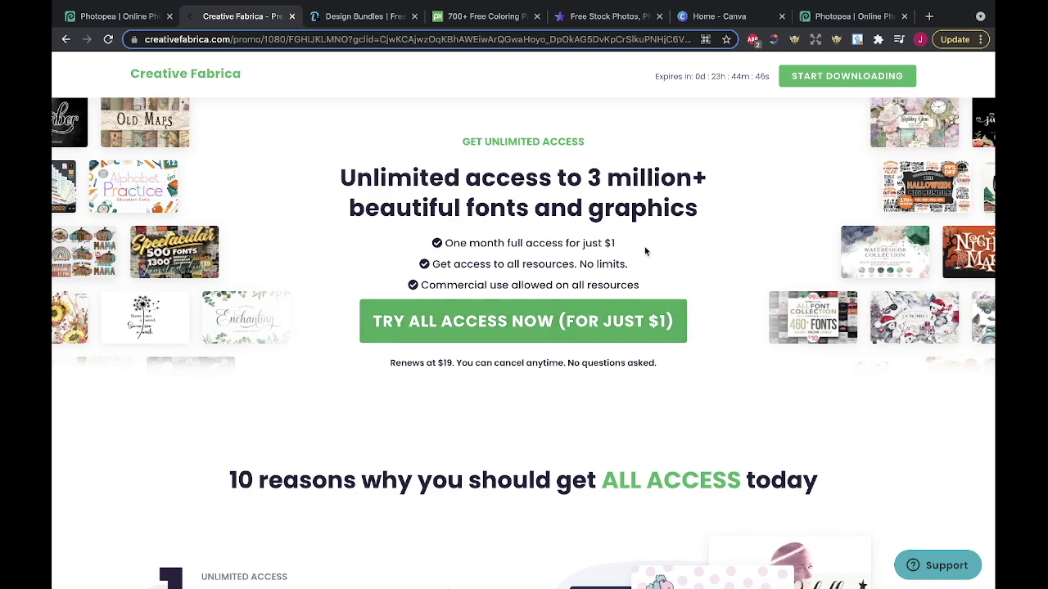
left_click(218, 78)
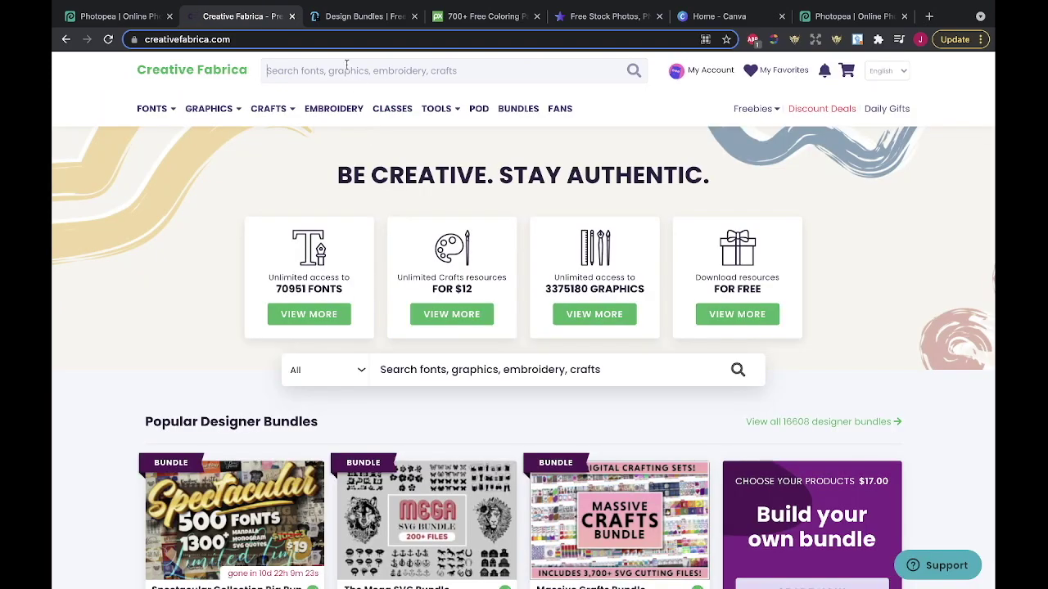
left_click(347, 64)
type("kdp interior")
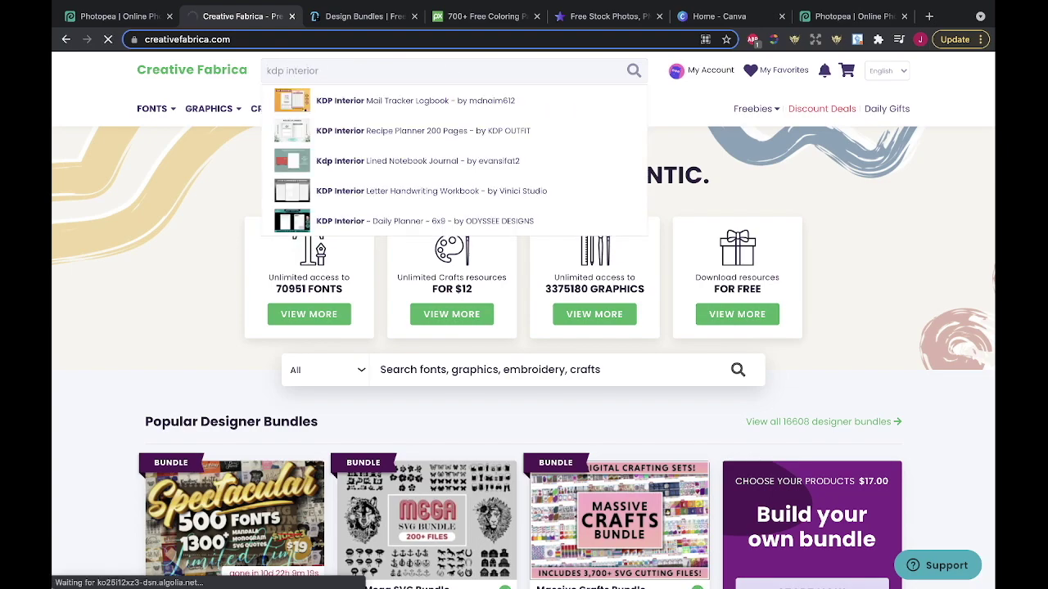
key("Return")
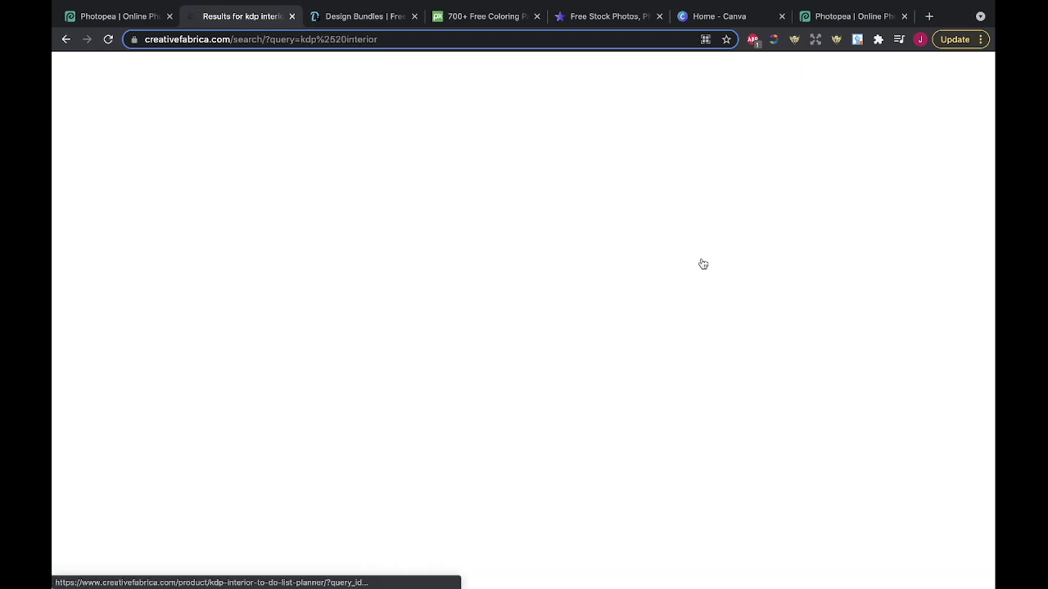
scroll(625, 328, "down", 1)
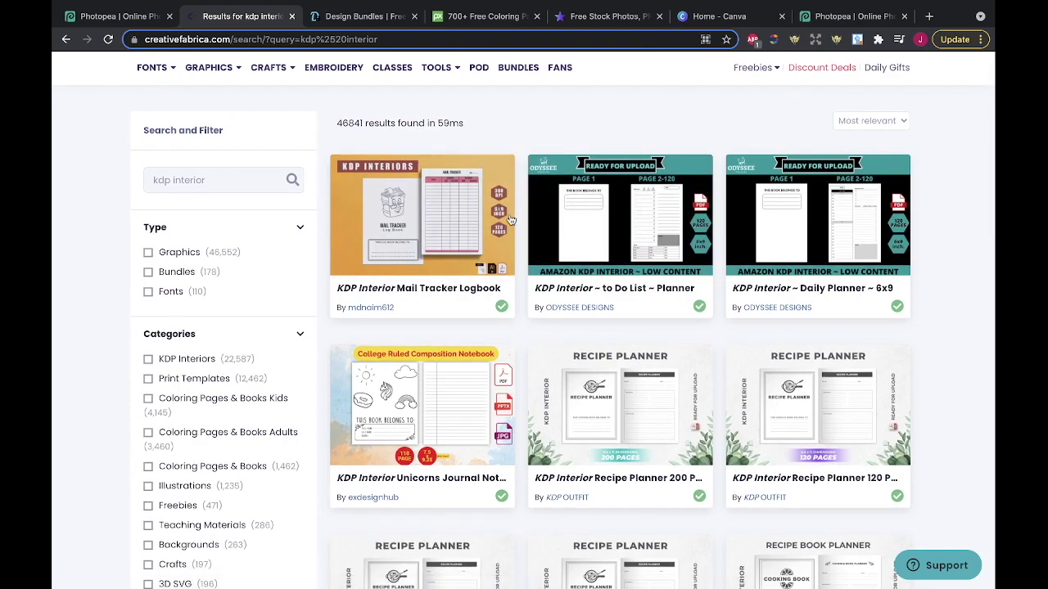
scroll(871, 336, "down", 2)
scroll(871, 336, "down", 3)
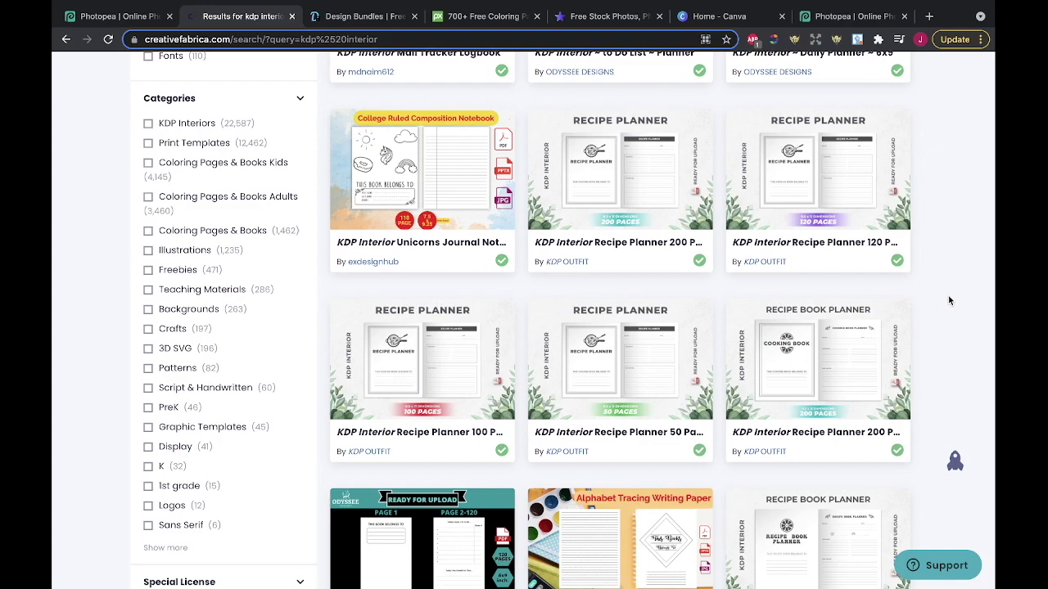
scroll(949, 301, "down", 2)
scroll(949, 300, "up", 10)
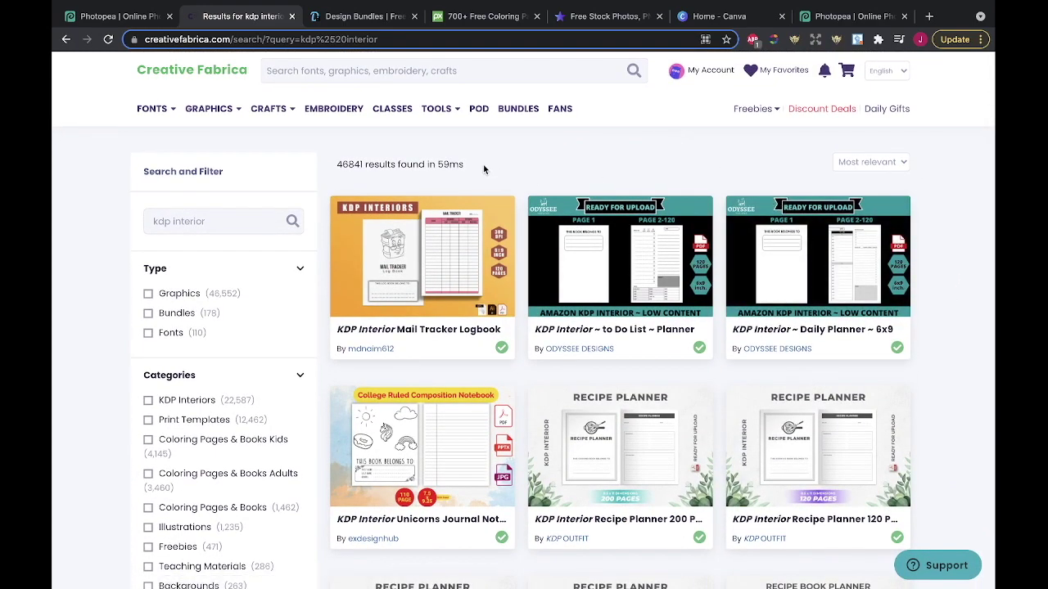
Open the free design resources on Design Bundles and look through the listing
left_click(364, 15)
mouse_move(443, 169)
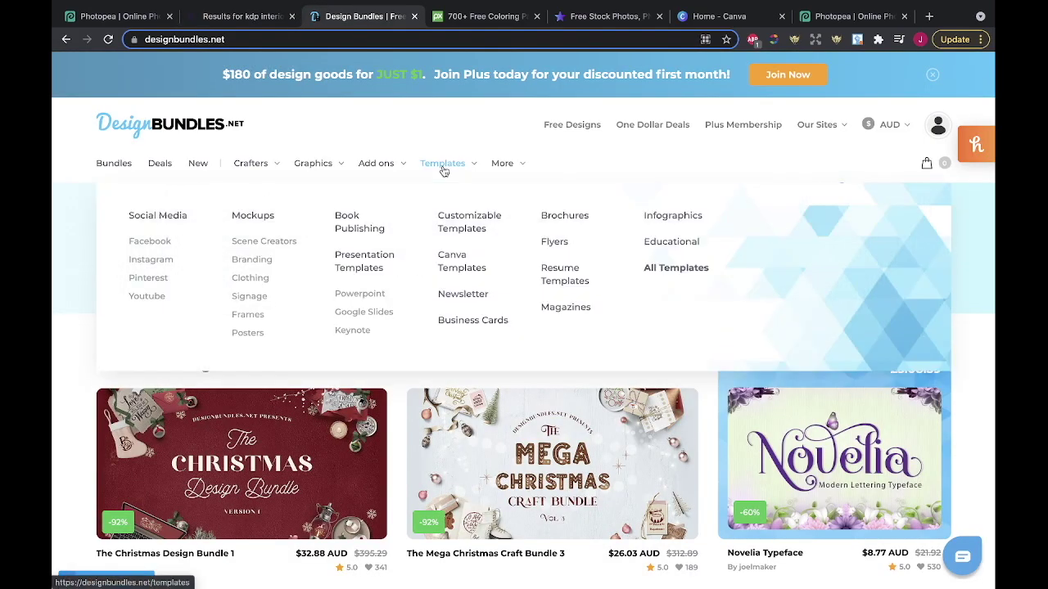
left_click(589, 127)
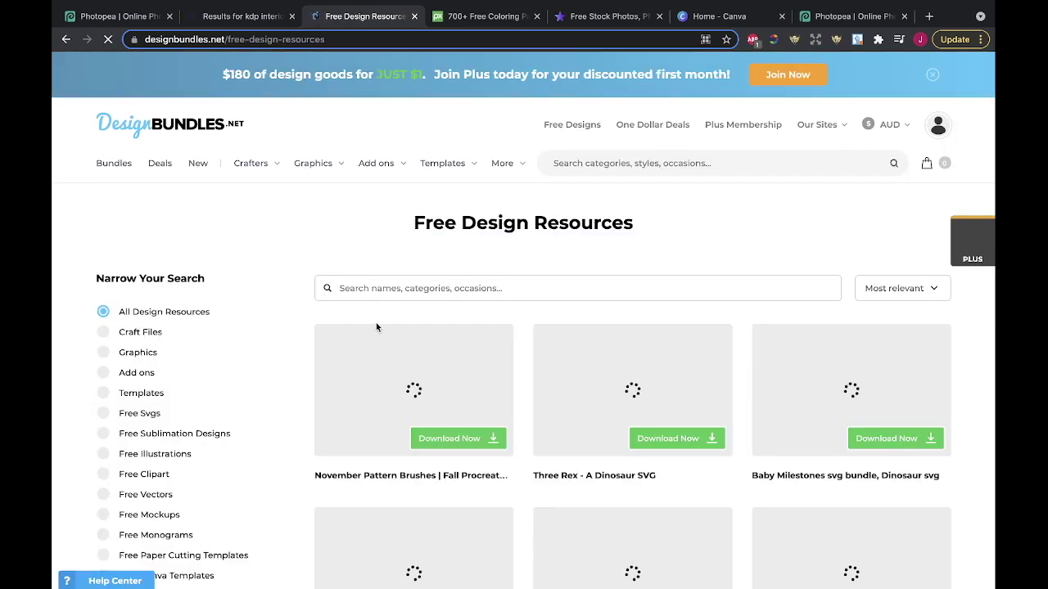
scroll(480, 193, "down", 3)
Check Pixabay's coloring page images, and browse the free creative resources on Rawpixel
left_click(504, 18)
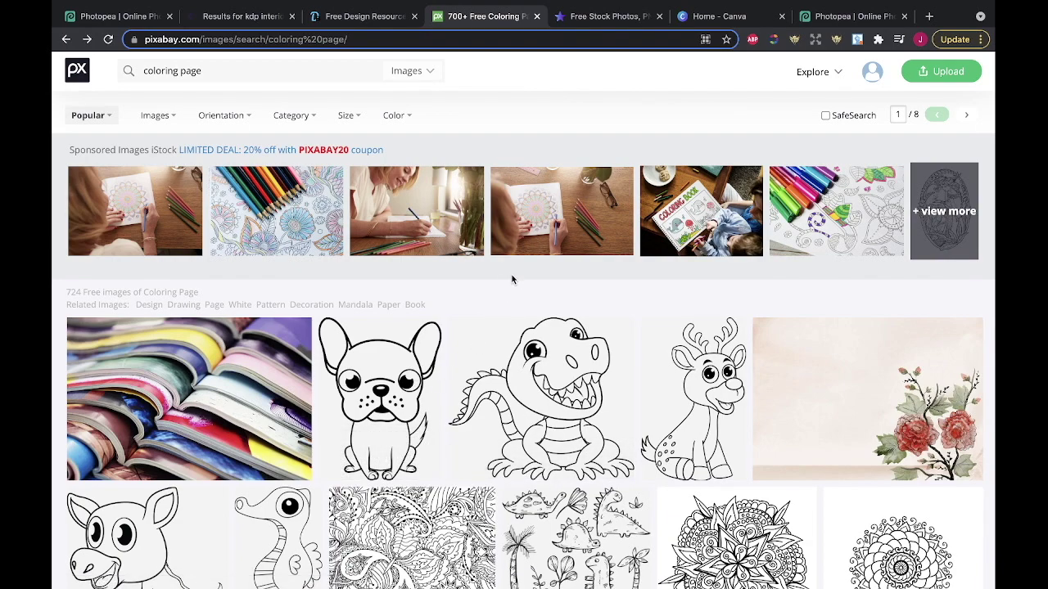
left_click(627, 15)
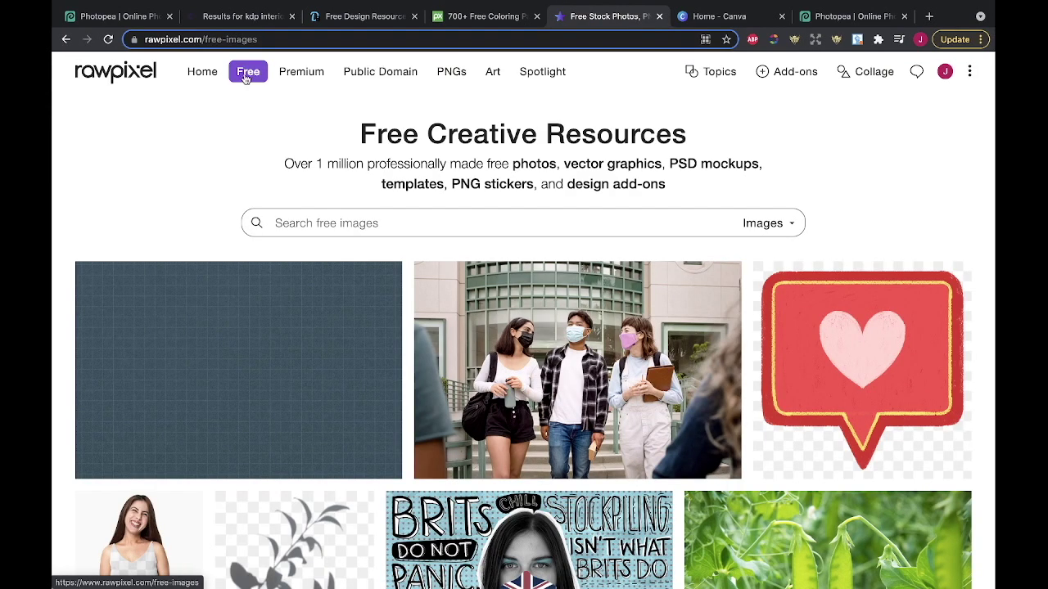
scroll(427, 294, "down", 1)
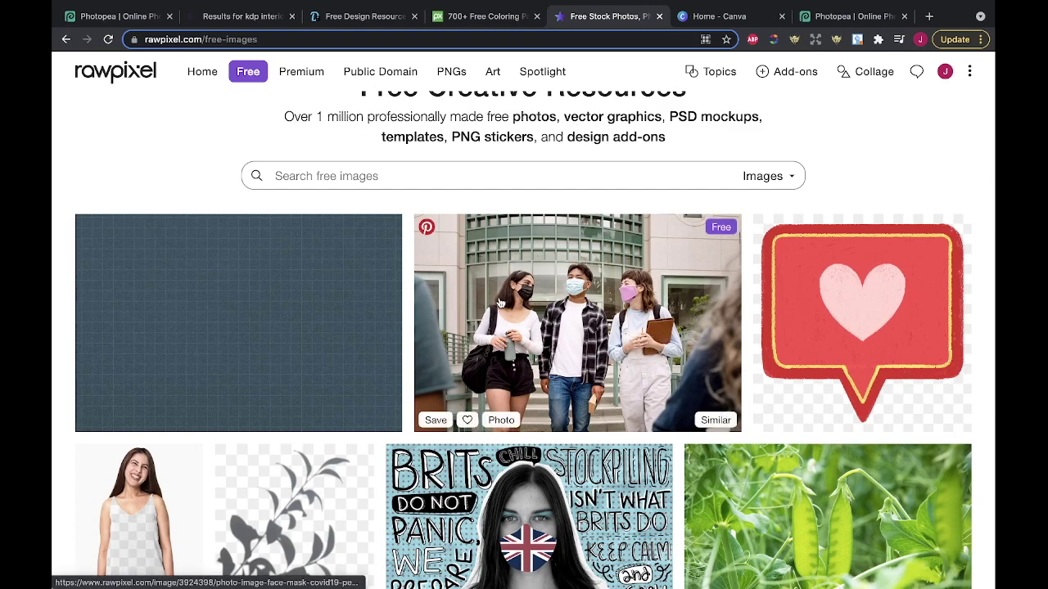
scroll(500, 303, "down", 2)
scroll(501, 303, "up", 3)
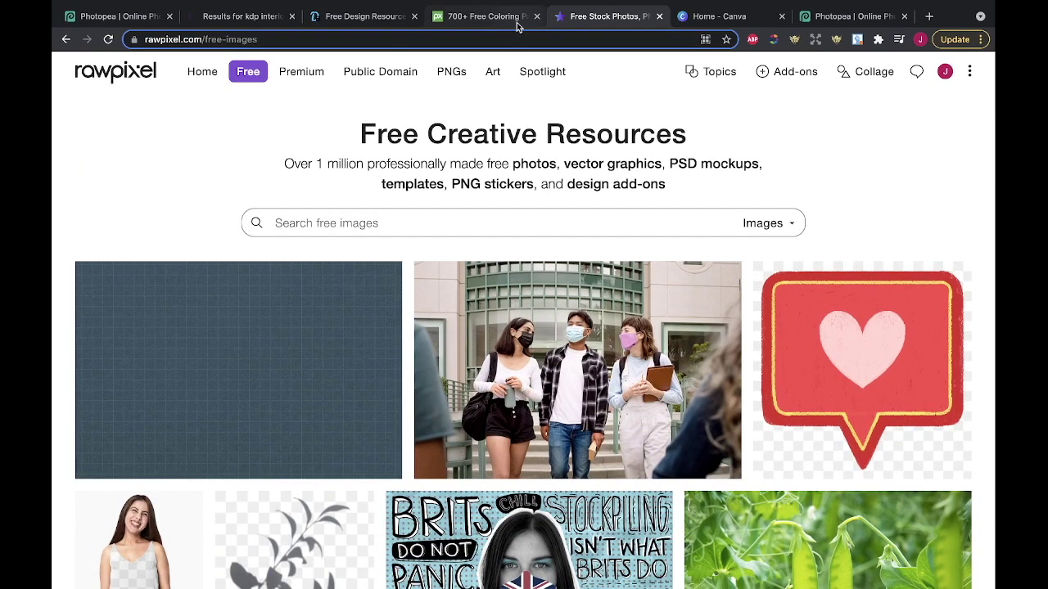
Return to Pixabay's coloring page images and download the puppy line drawing as a 1451×1920 PNG
left_click(487, 17)
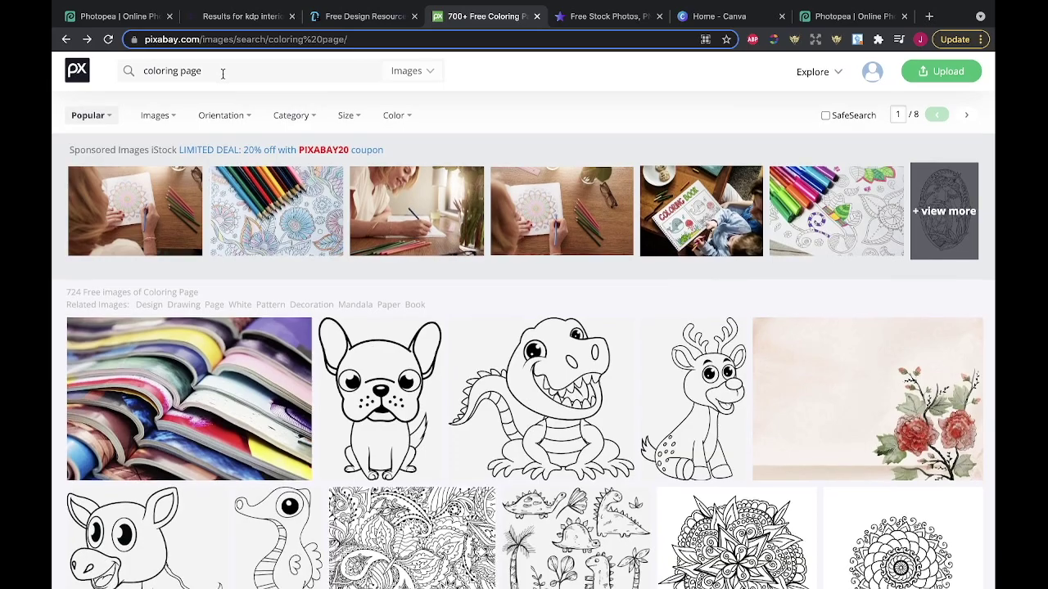
scroll(381, 393, "down", 5)
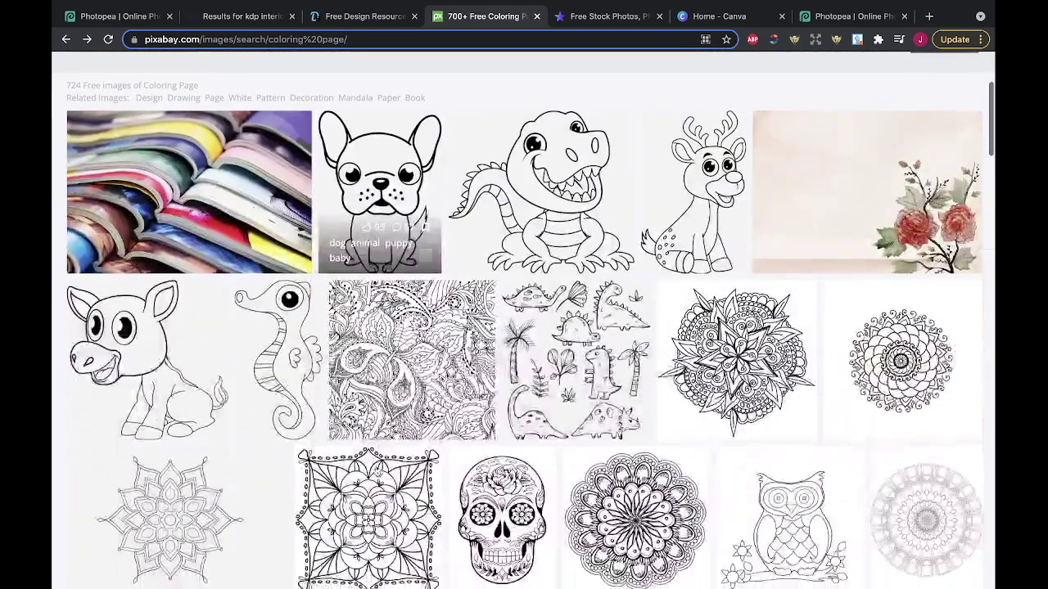
scroll(376, 475, "down", 3)
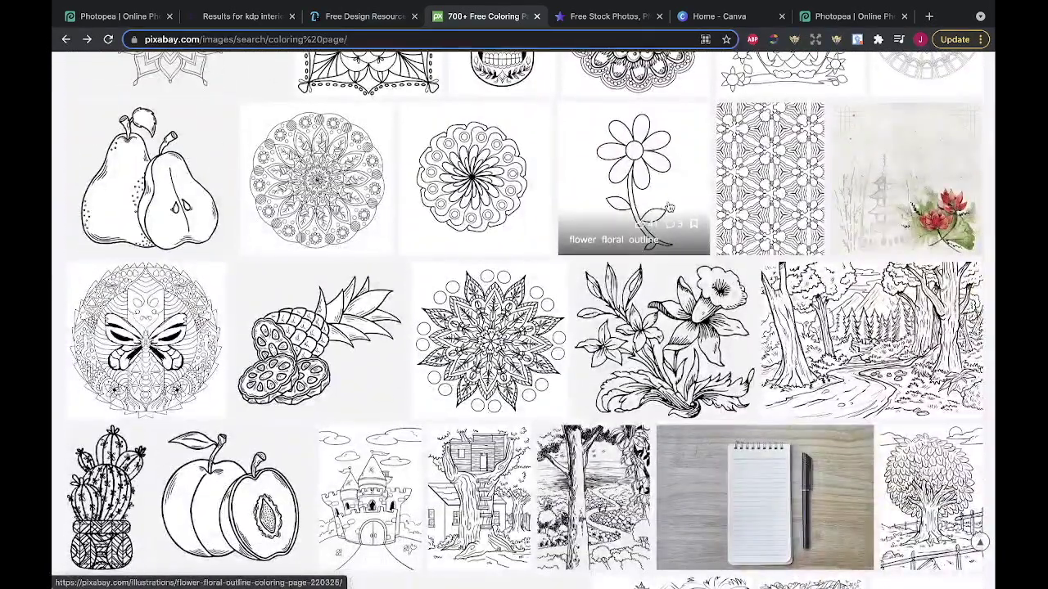
scroll(642, 385, "down", 3)
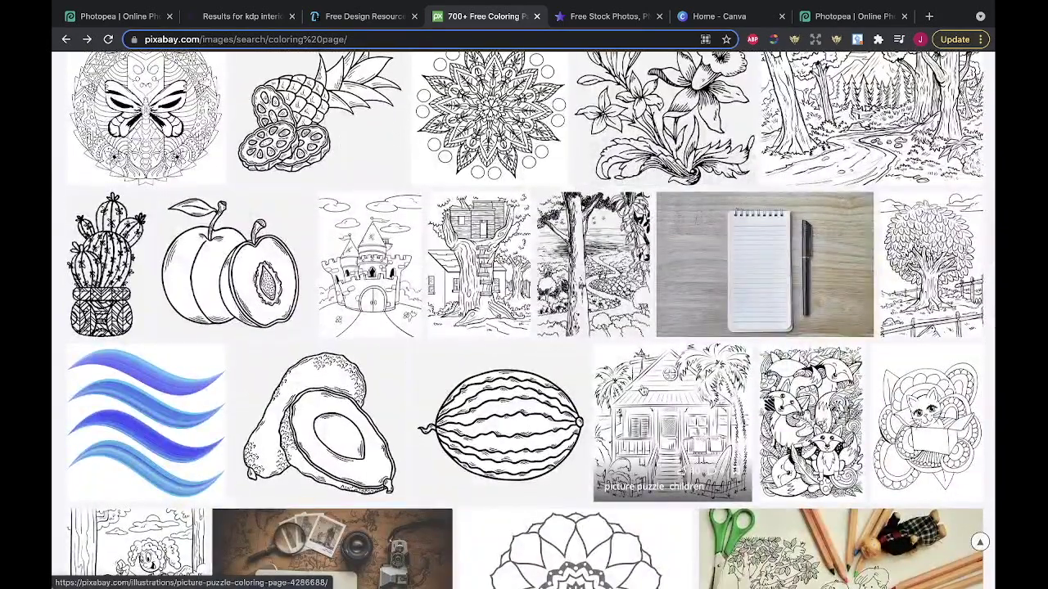
scroll(696, 379, "up", 2)
scroll(392, 339, "up", 9)
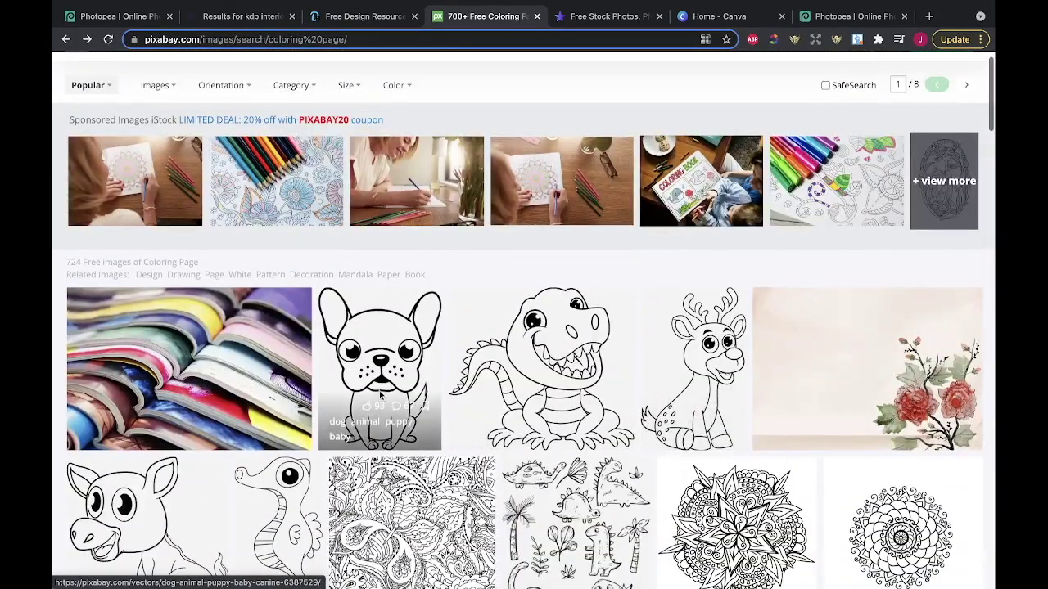
left_click(392, 339)
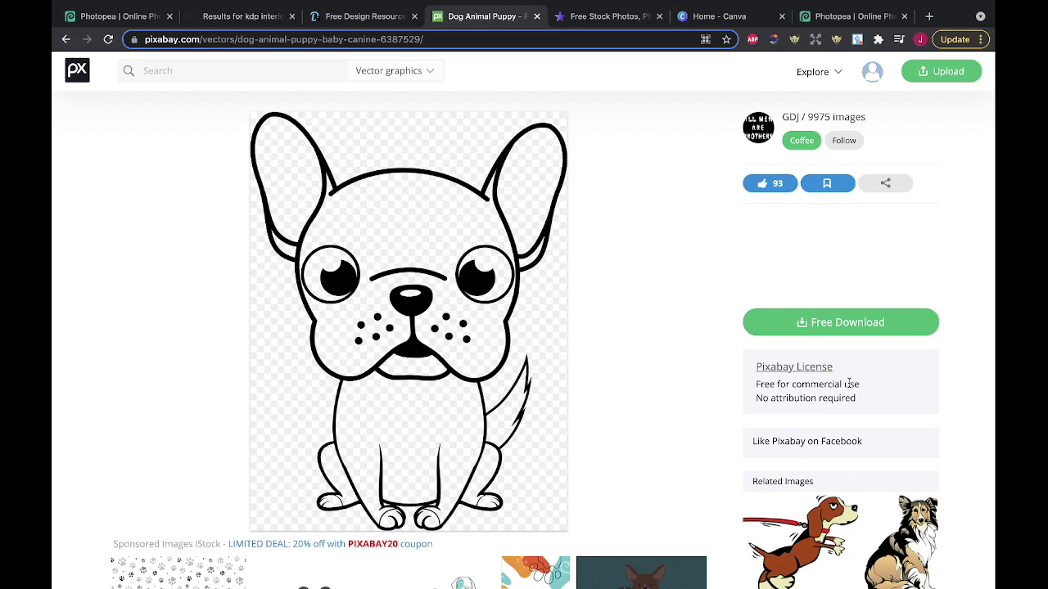
left_click(861, 326)
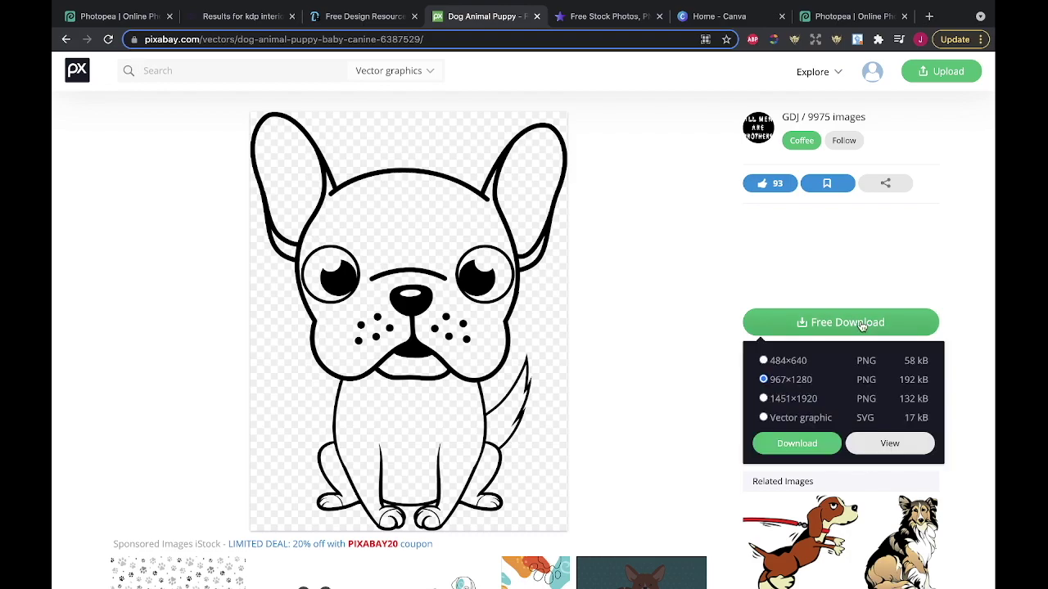
left_click(797, 399)
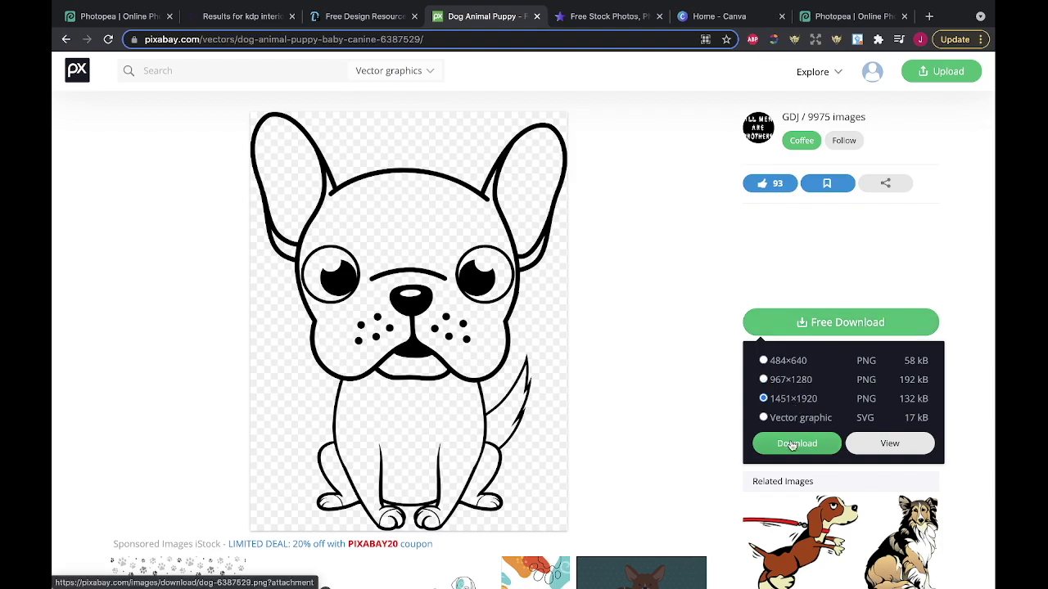
left_click(796, 443)
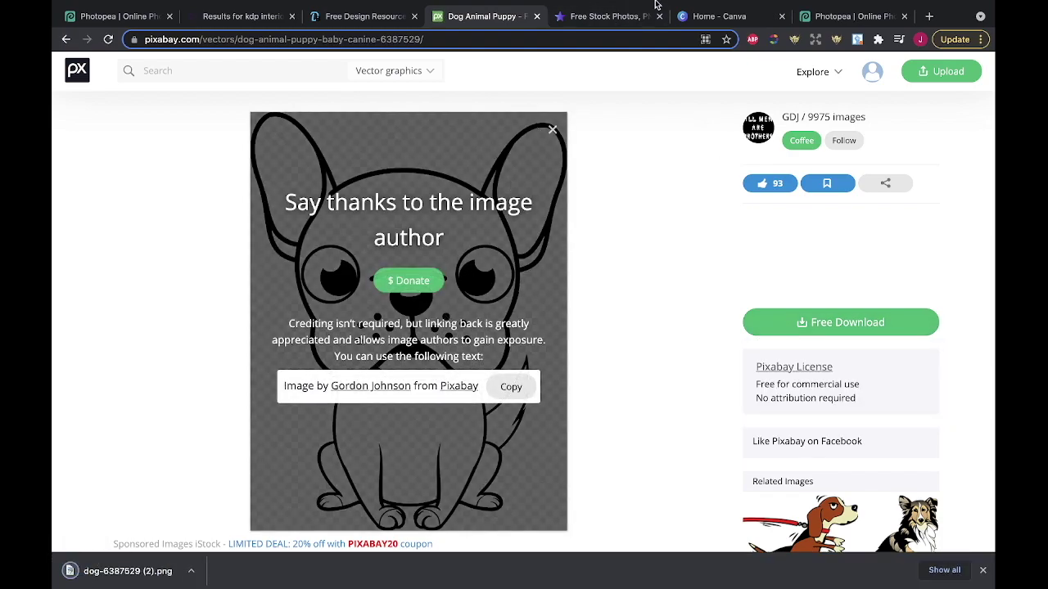
Open the downloaded dog PNG in Photopea and scale it to about 85% width and 77% height, roughly centred on the canvas
left_click(846, 16)
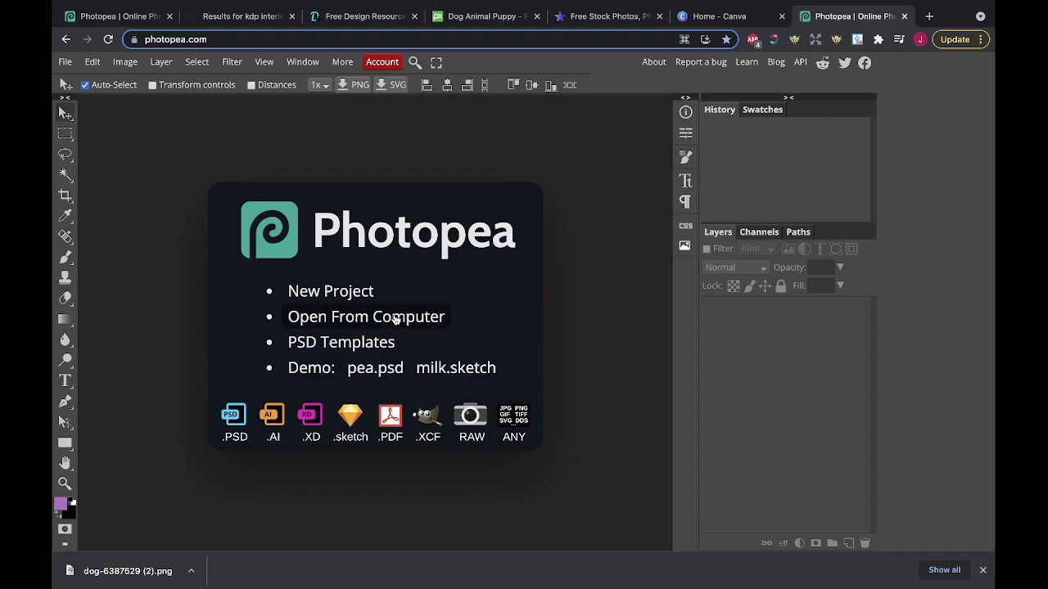
left_click_drag(122, 571, 319, 366)
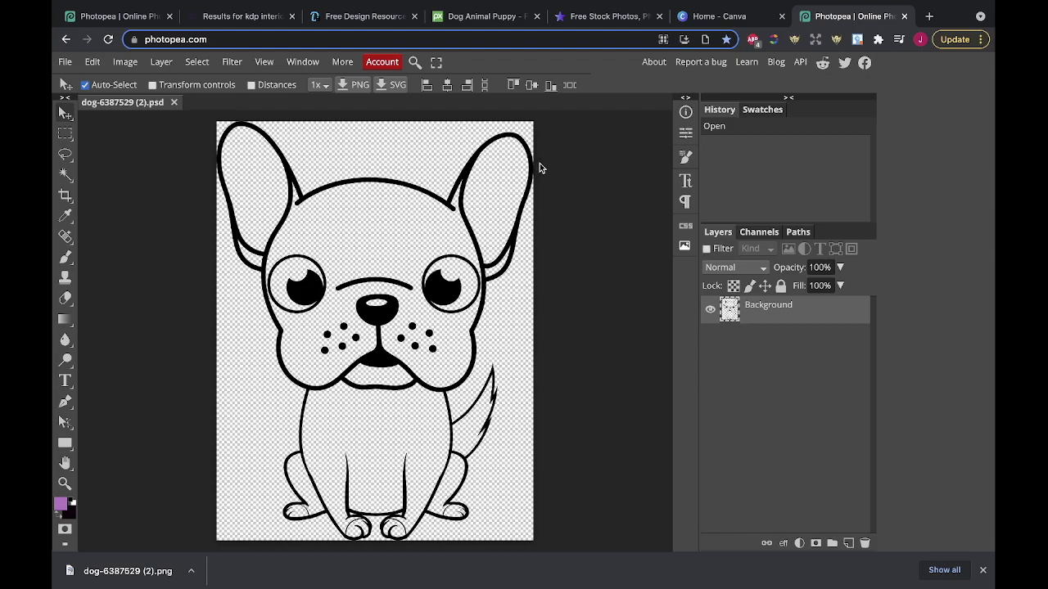
key("ctrl+t")
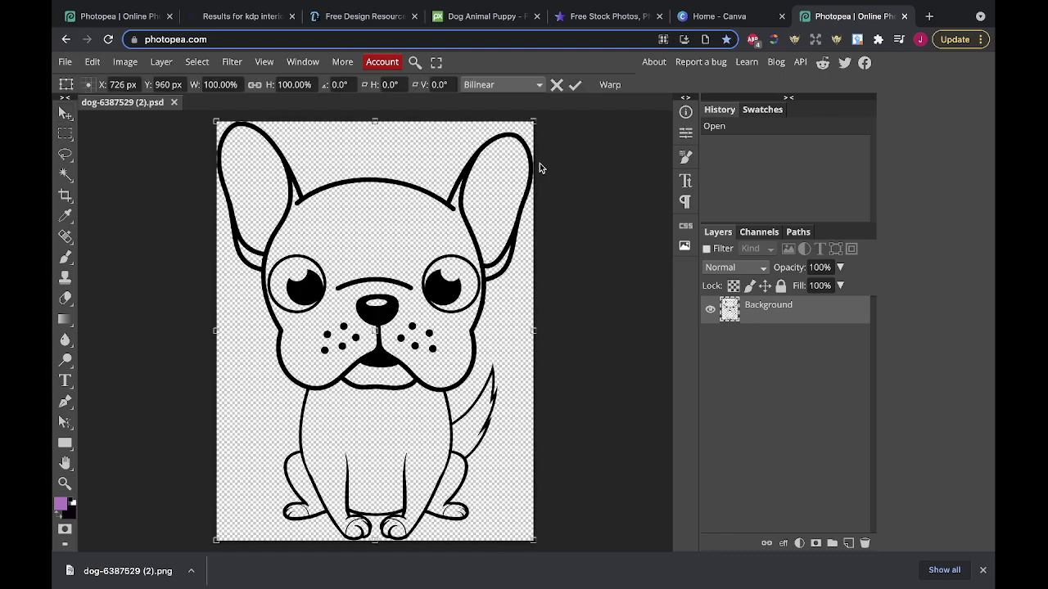
left_click_drag(533, 122, 476, 236)
left_click_drag(388, 344, 415, 301)
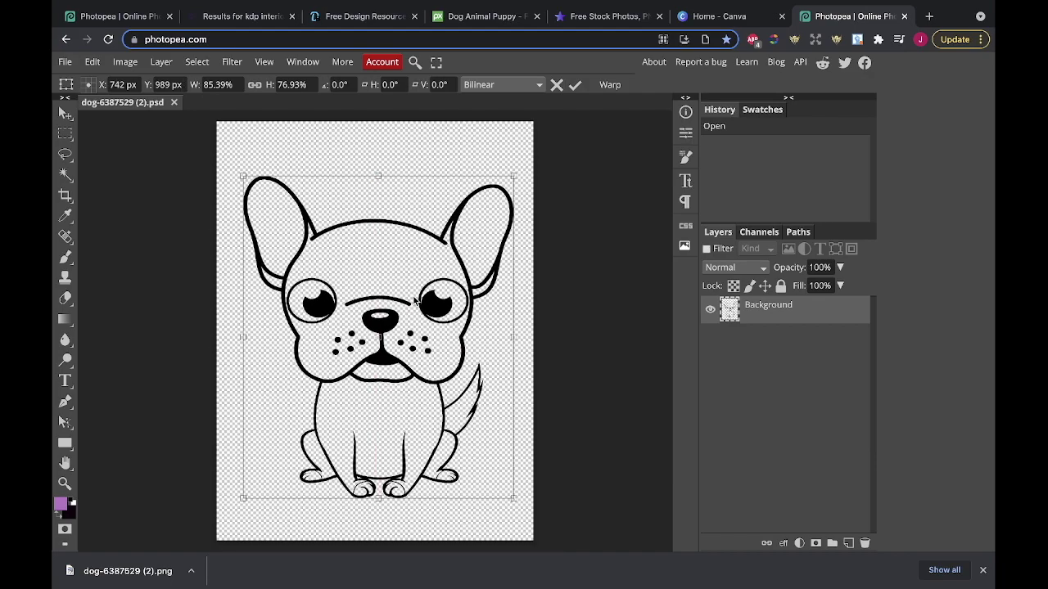
left_click_drag(412, 282, 412, 273)
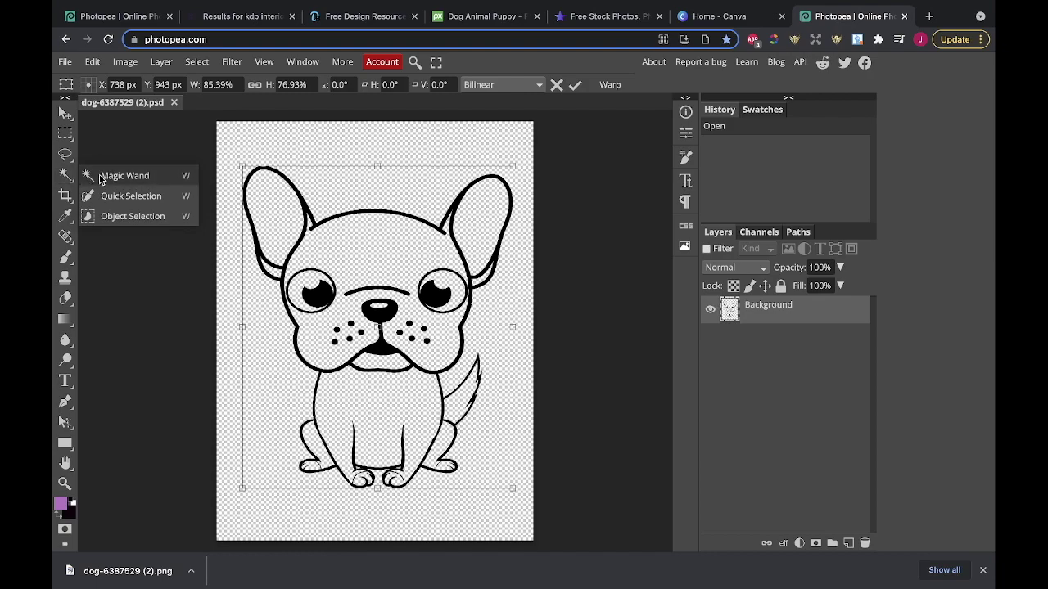
Select the transparent area around the dog with the Magic Wand and invert the selection to cover the dog
left_click(100, 177)
left_click(331, 148)
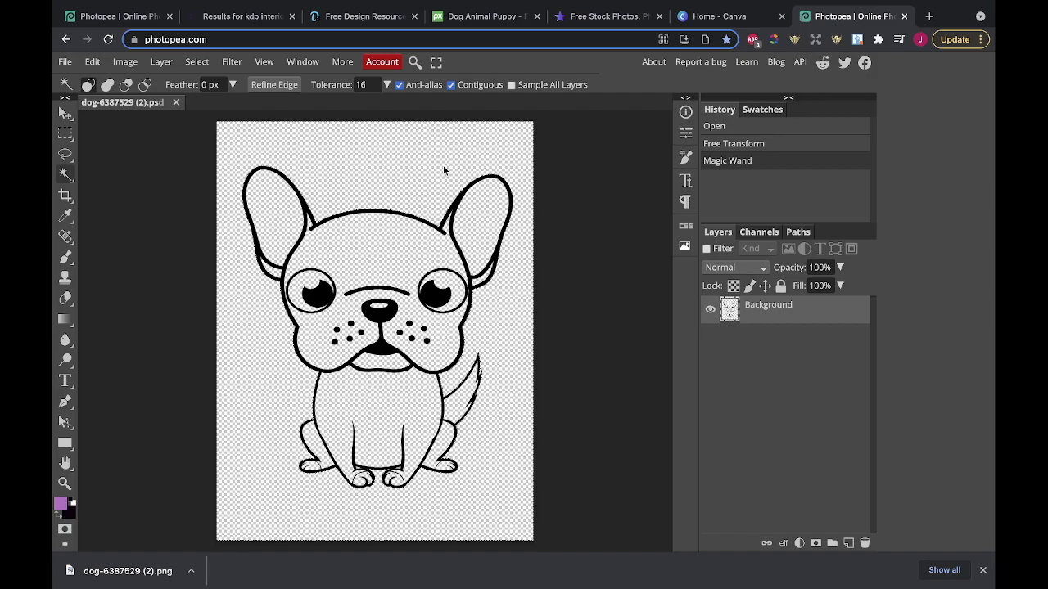
key("ctrl+shift+i")
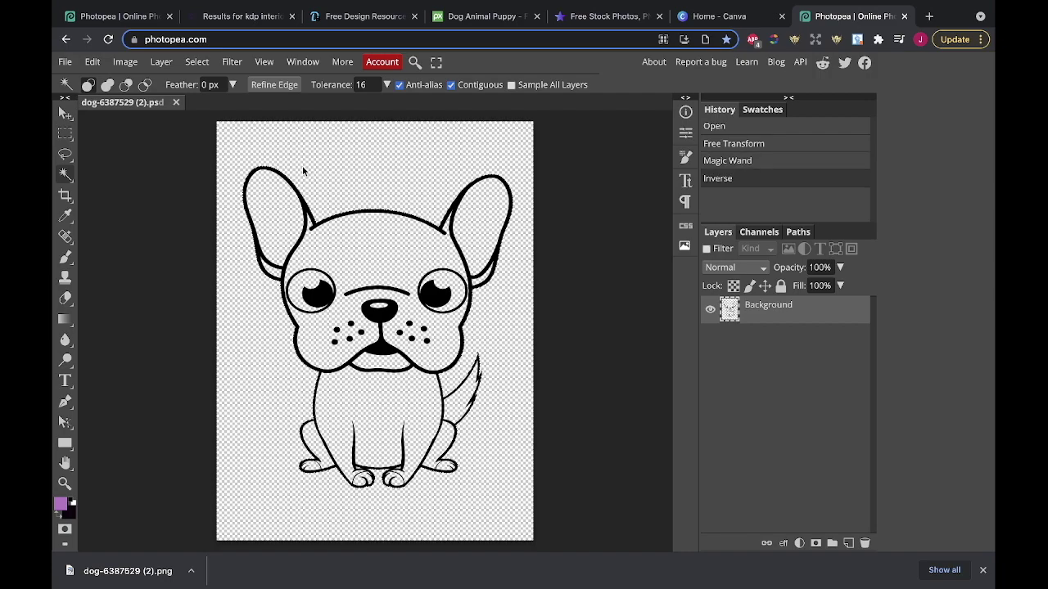
Expand the selection around the dog by 50 px, without applying the expansion at the canvas bounds
scroll(269, 199, "up", 2)
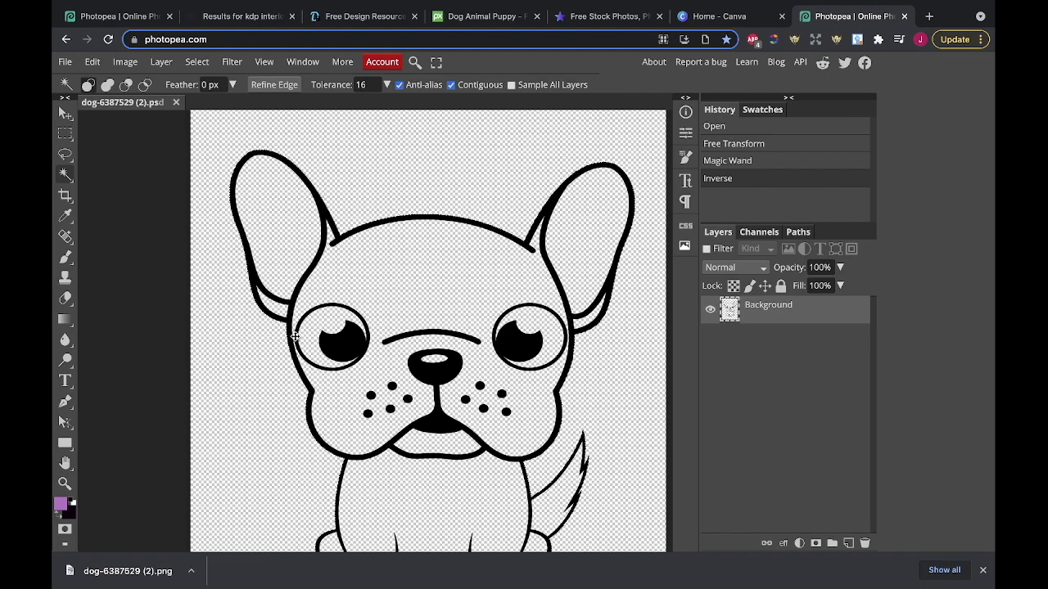
key("ctrl+minus")
key("ctrl+minus")
key("ctrl+plus")
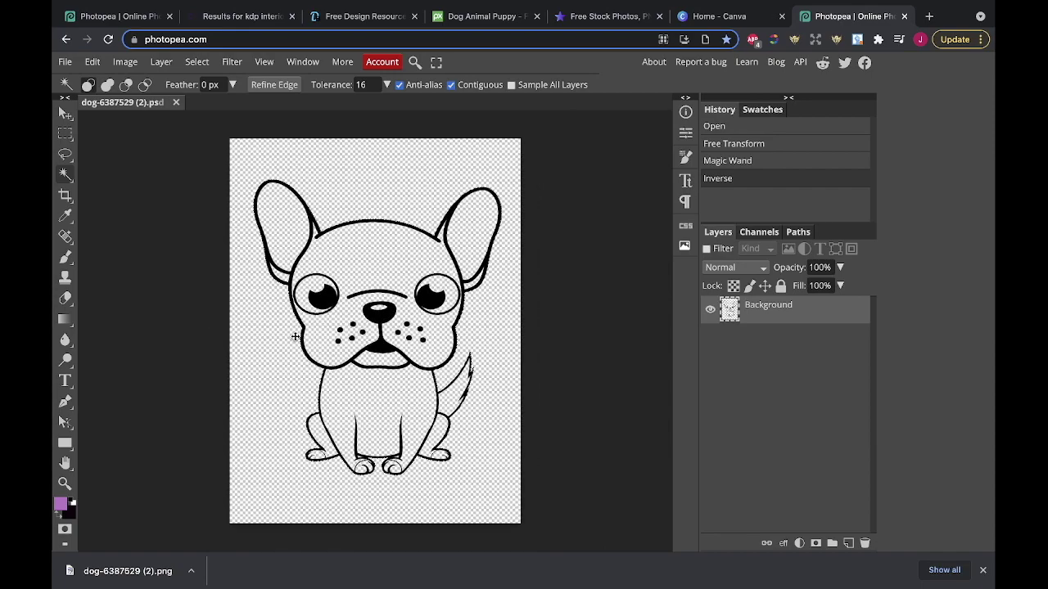
left_click(195, 64)
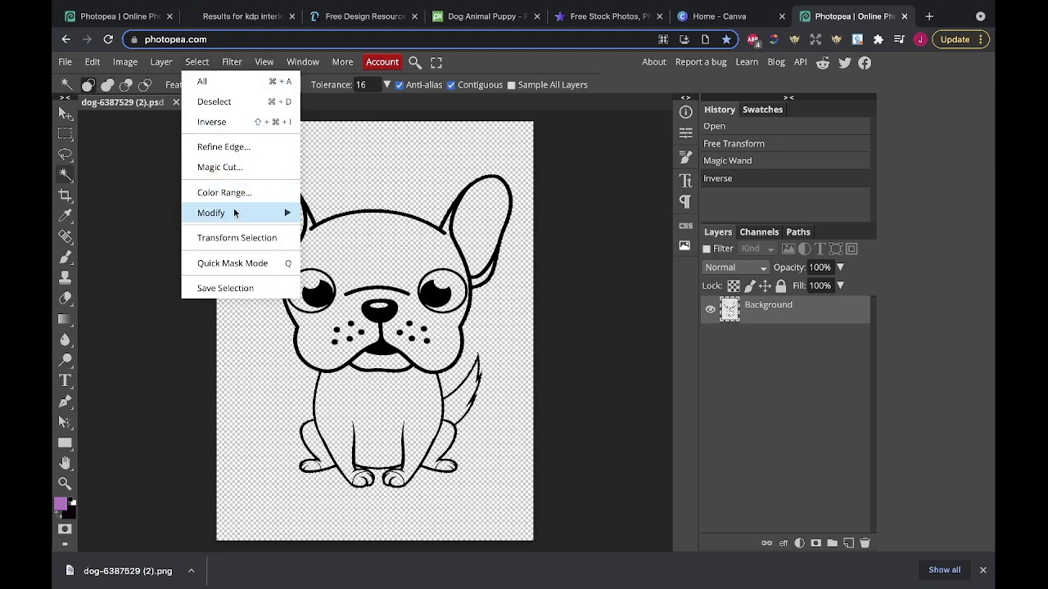
mouse_move(235, 215)
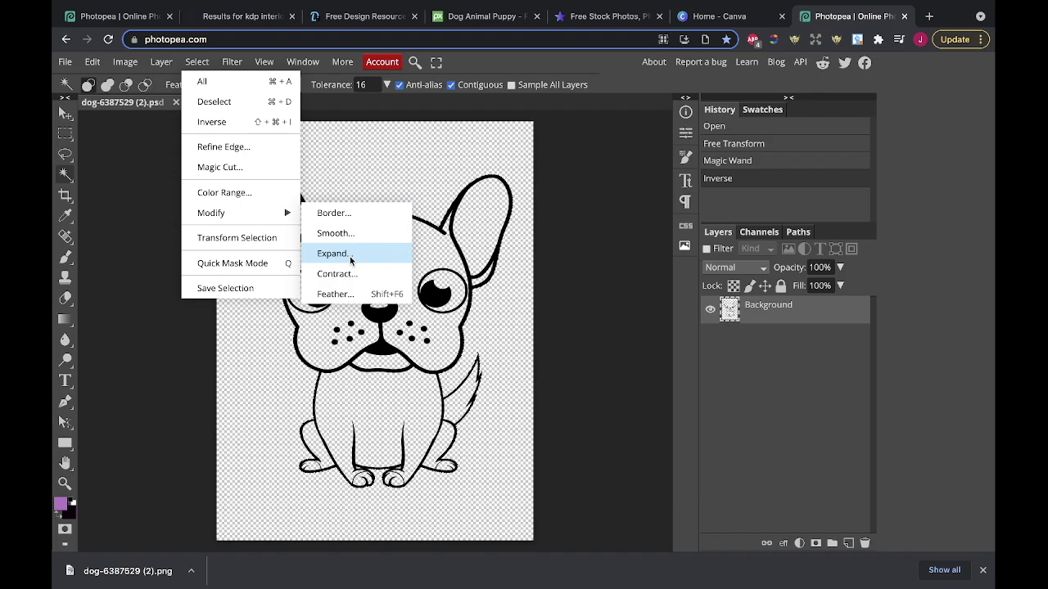
left_click(350, 253)
left_click(212, 189)
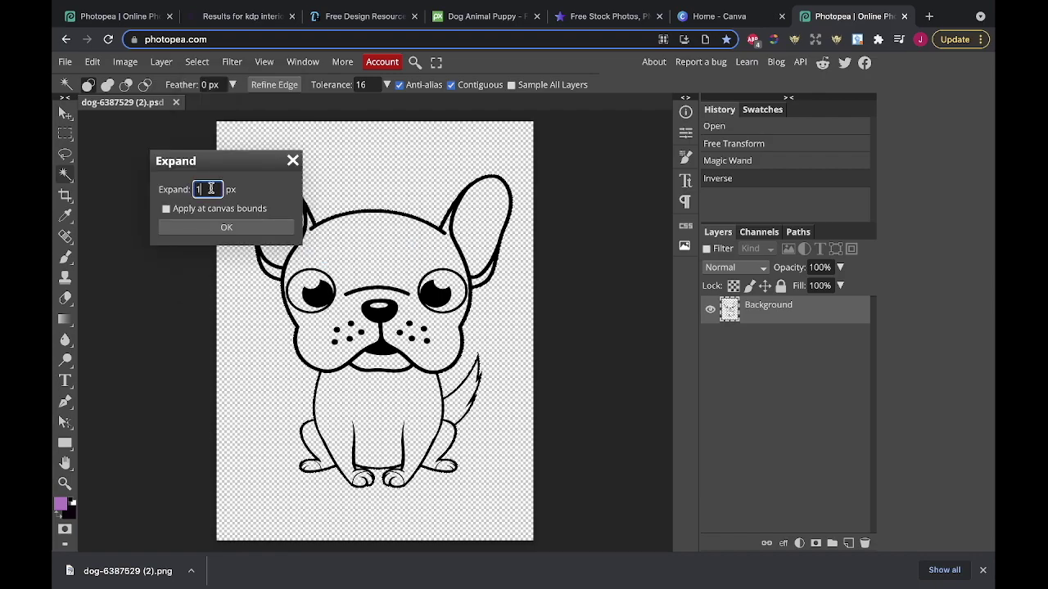
key("BackSpace")
type("50")
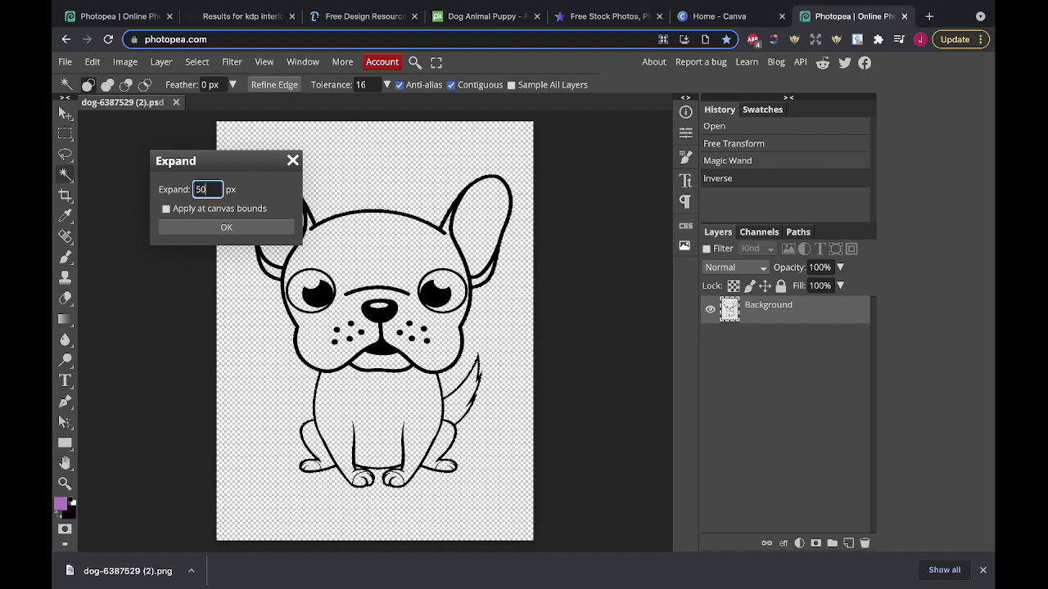
left_click(226, 227)
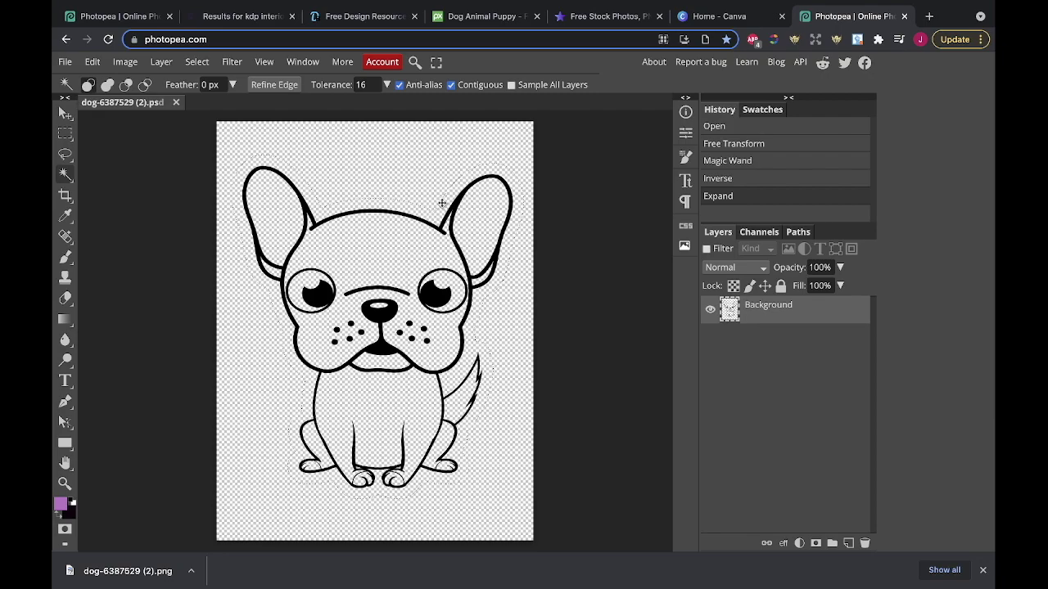
Convert the expanded selection around the dog into a work path
scroll(454, 200, "up", 3)
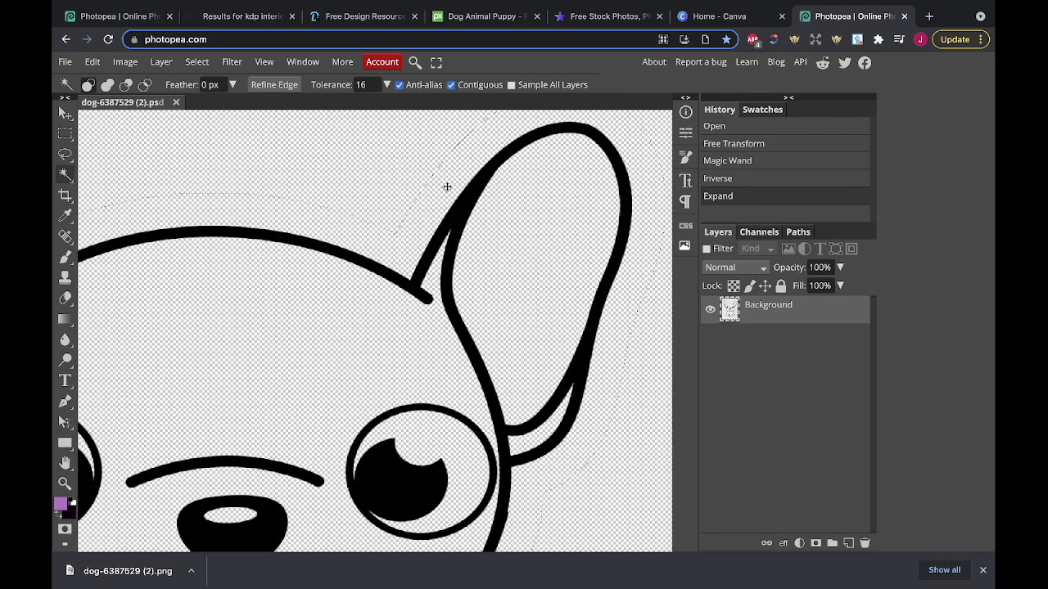
scroll(468, 196, "down", 3)
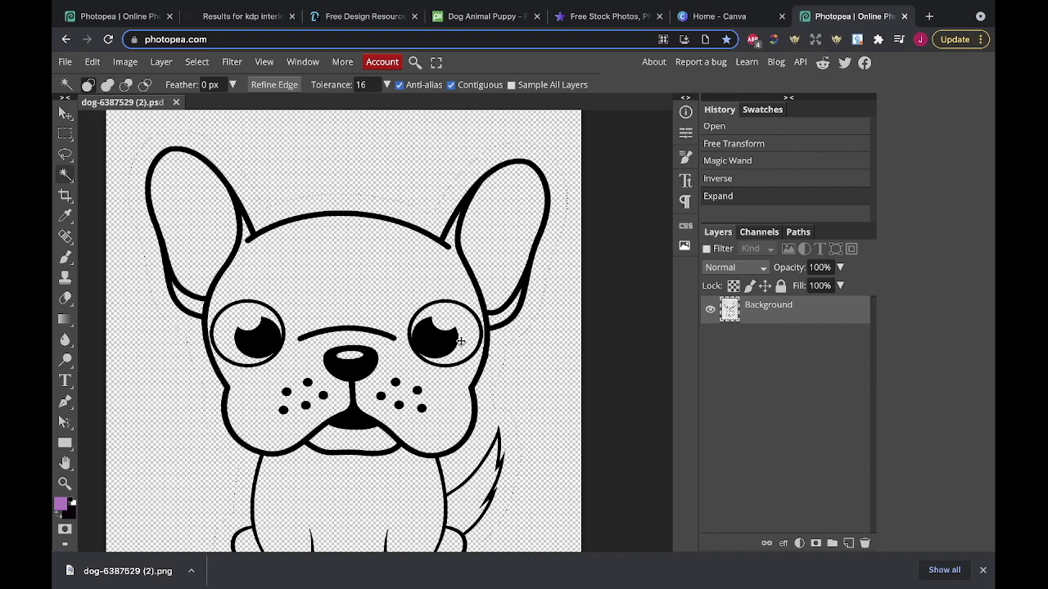
key("ctrl+0")
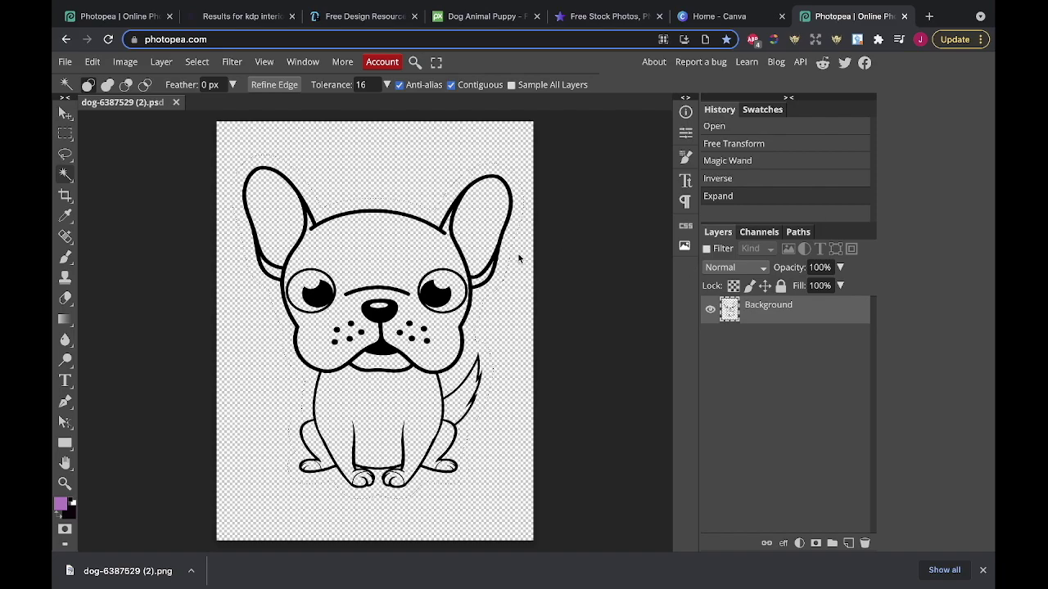
left_click(799, 233)
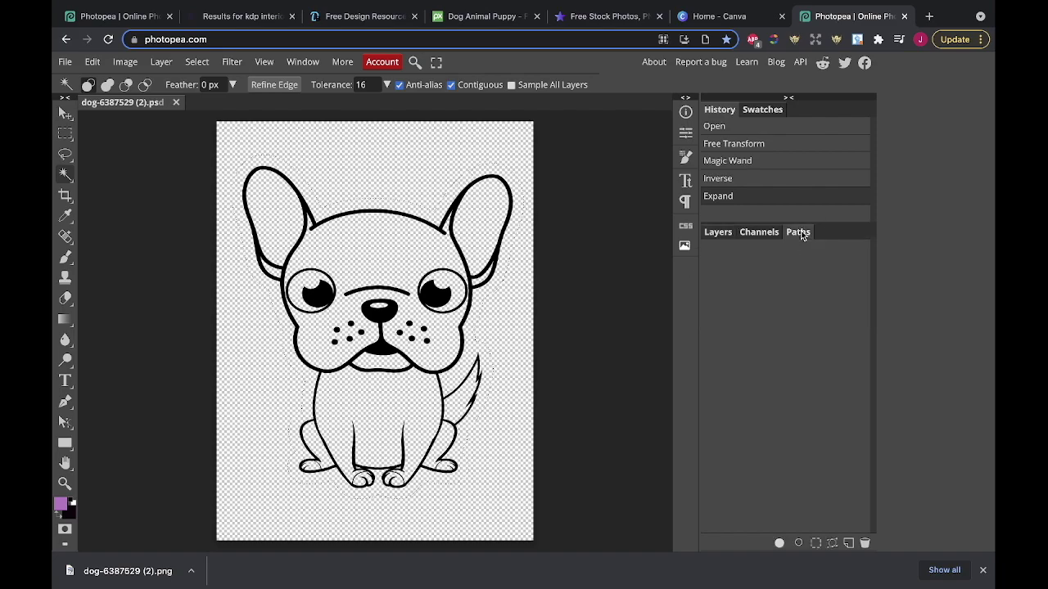
left_click(833, 544)
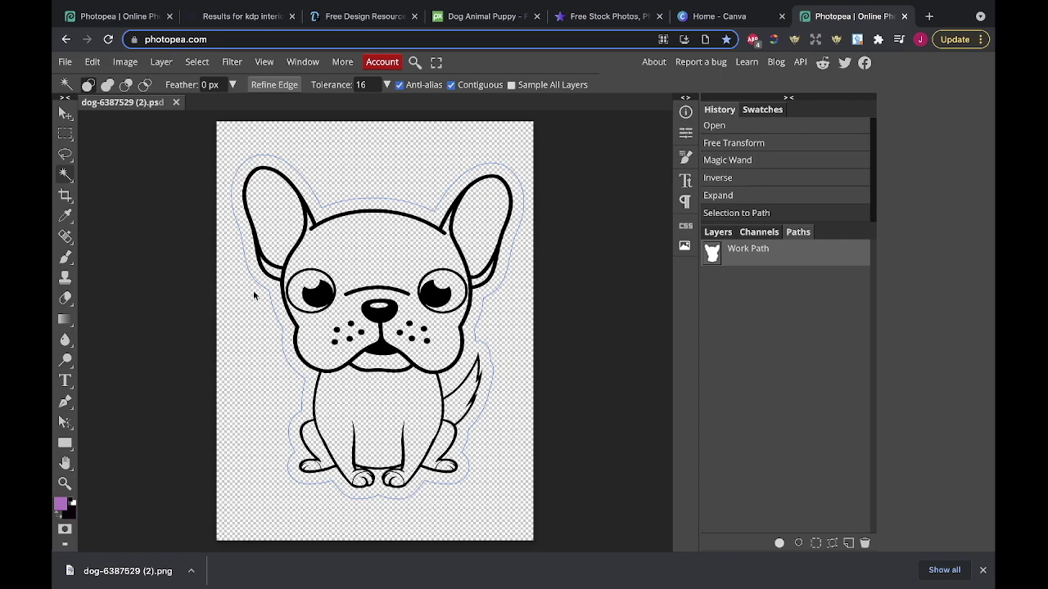
Use the Pen tool in Path mode to make a shape from the work path, filled with purple b972c5
right_click(65, 402)
left_click(107, 402)
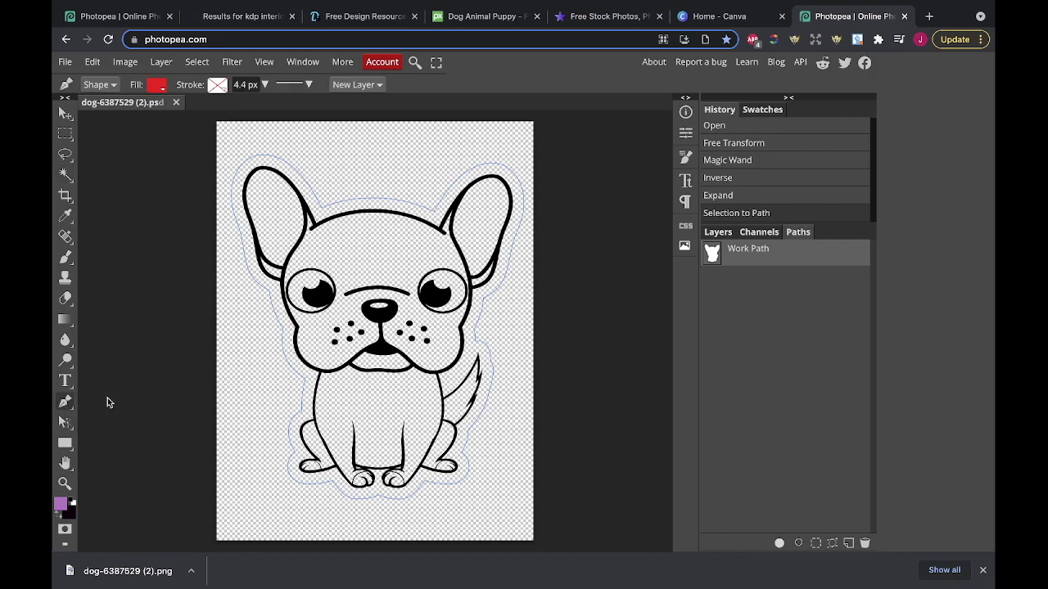
left_click(99, 85)
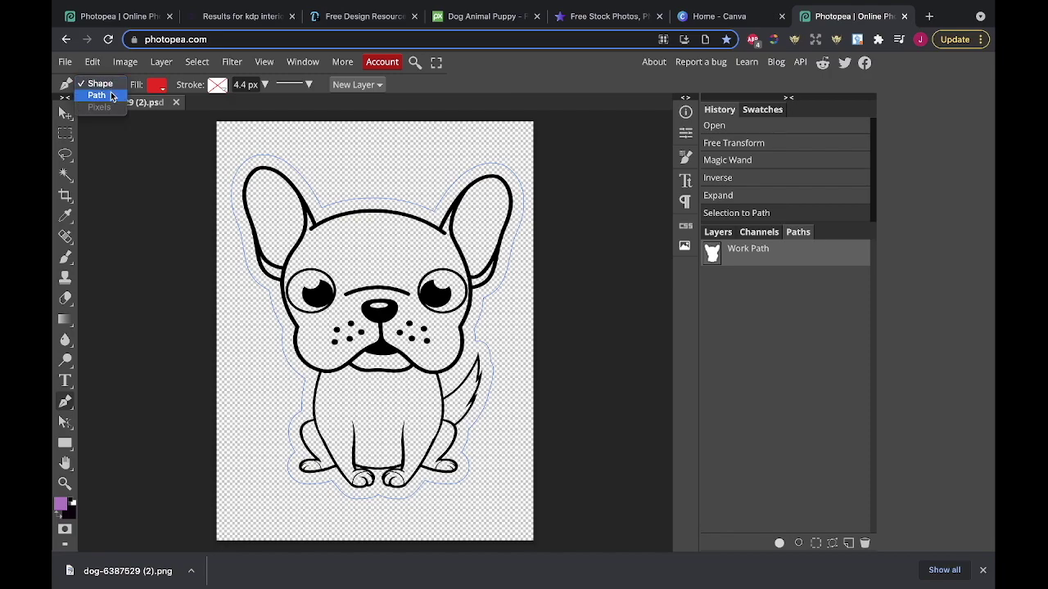
left_click(112, 96)
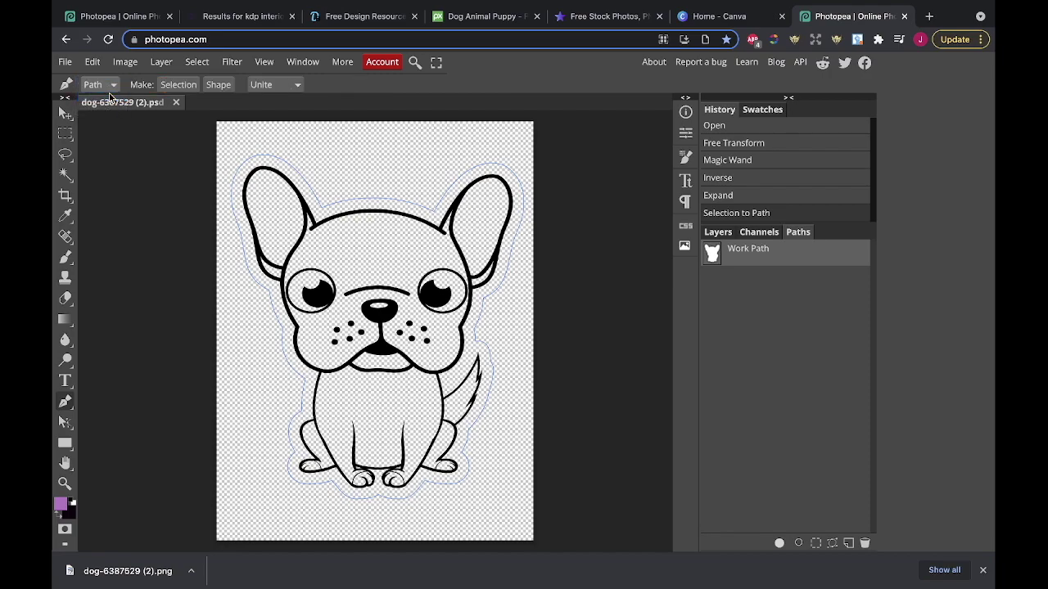
left_click(218, 84)
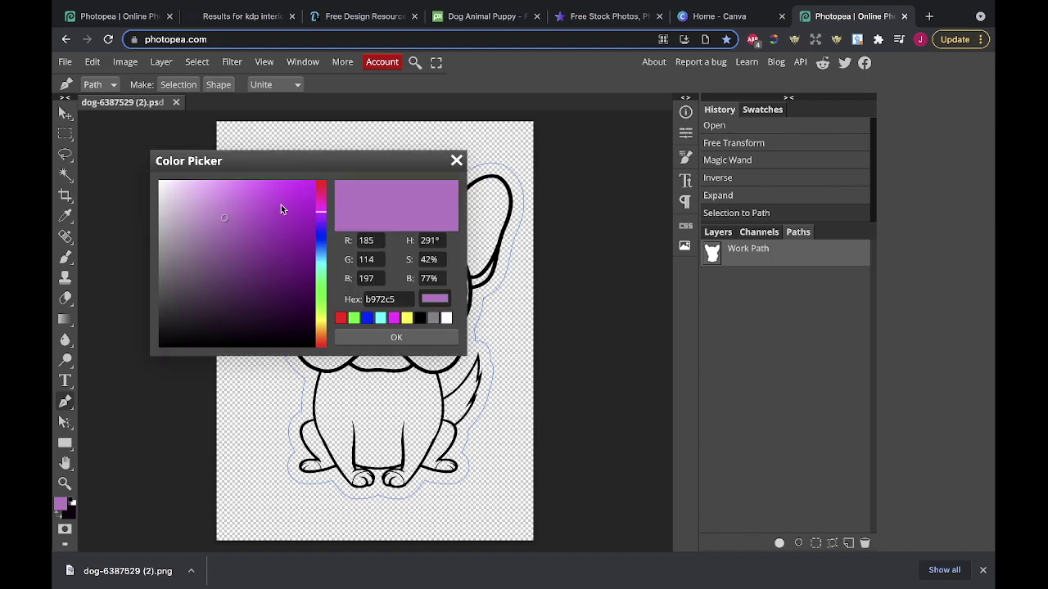
left_click(385, 339)
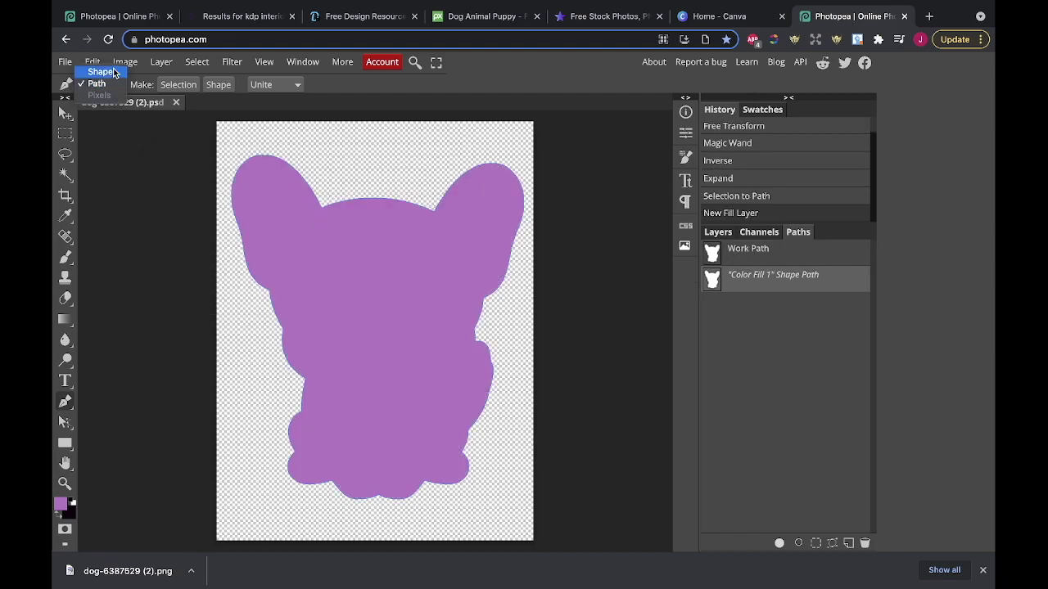
Give the dog outline shape a black stroke with a dashed line style of dashes 4 2
left_click(100, 72)
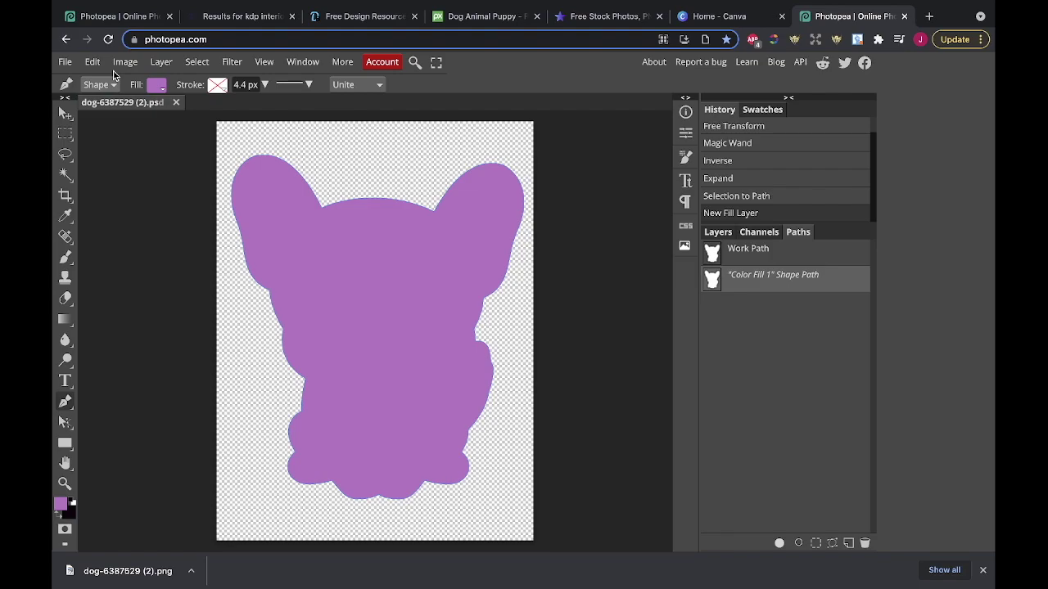
left_click(217, 87)
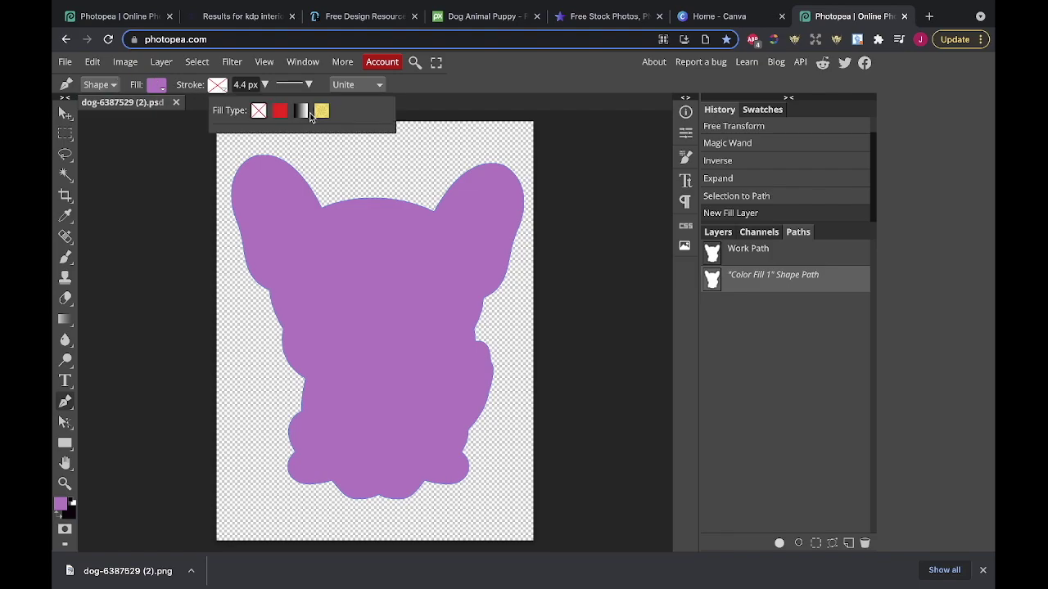
left_click(281, 113)
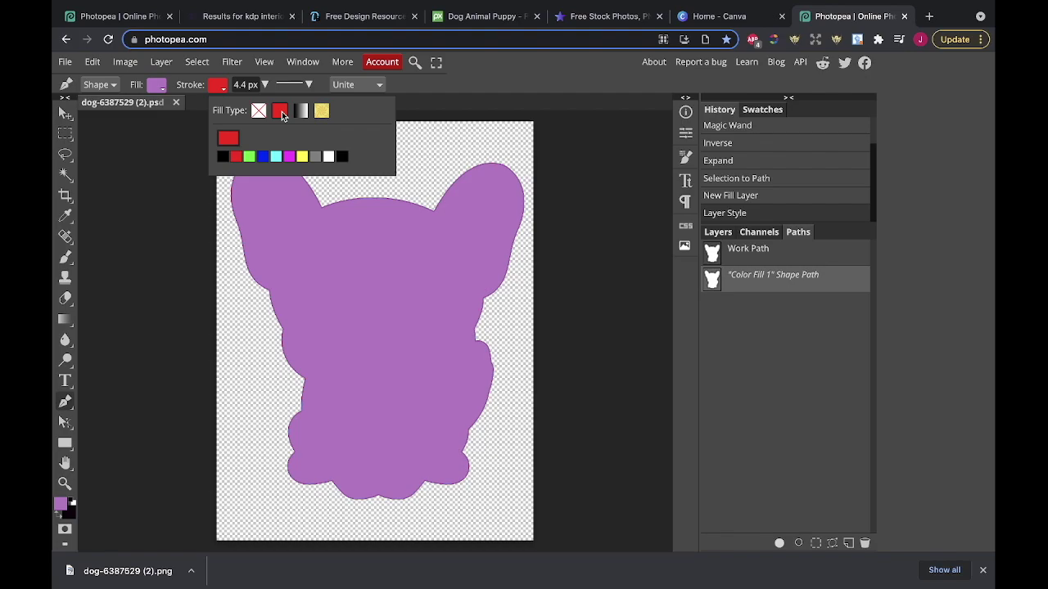
left_click(227, 158)
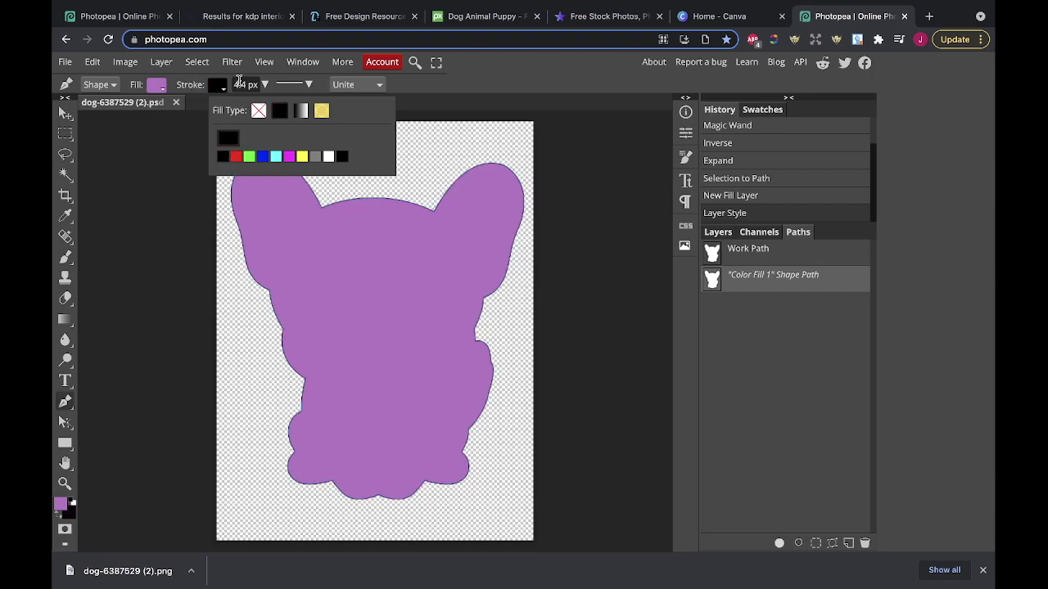
left_click(309, 85)
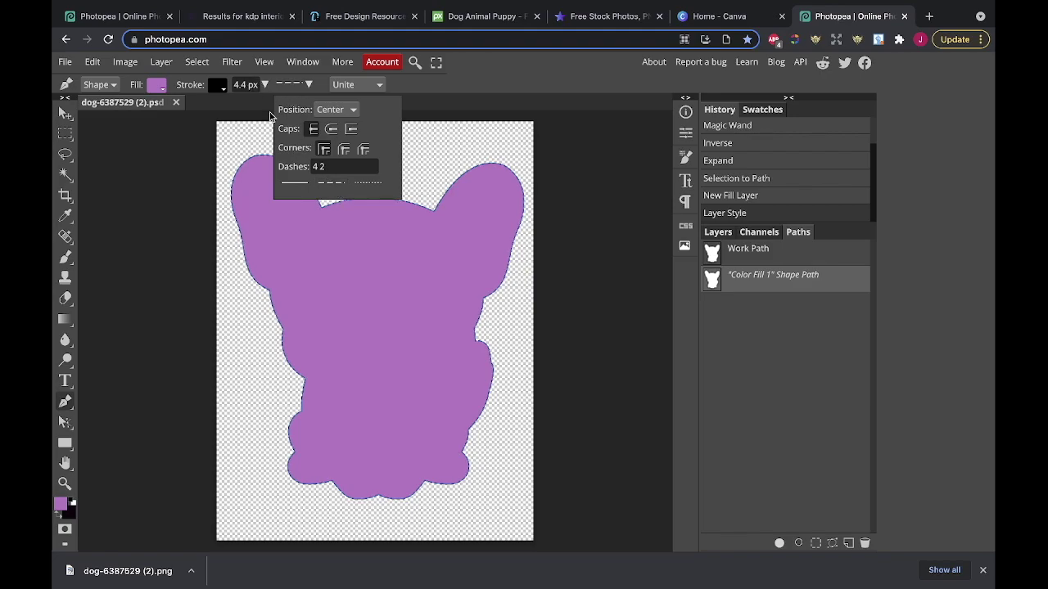
Set the outline shape's stroke width to 10 px and remove its fill
left_click(245, 84)
type("10")
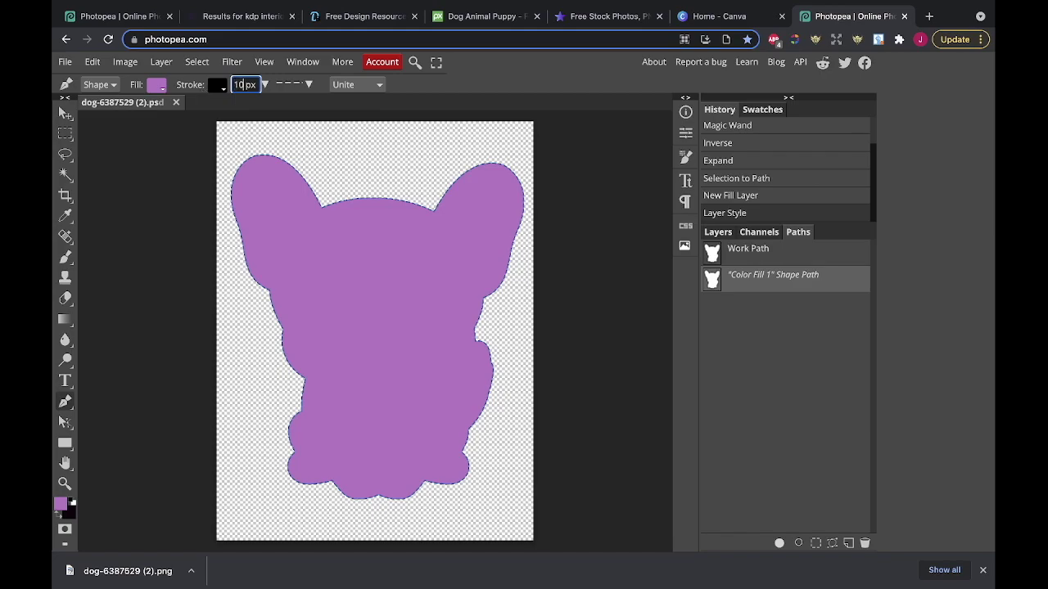
key("Return")
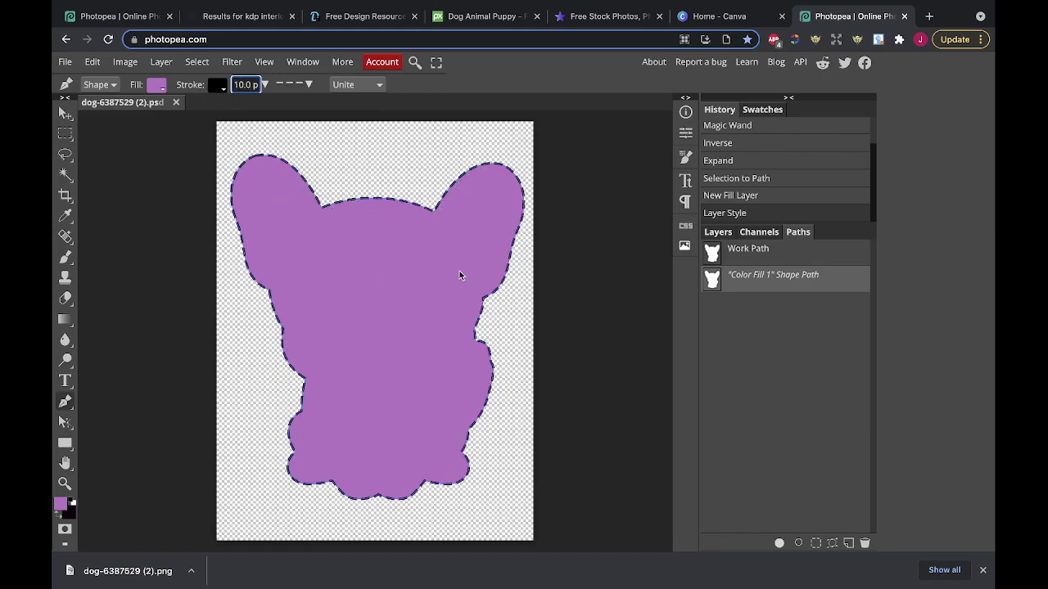
left_click(156, 85)
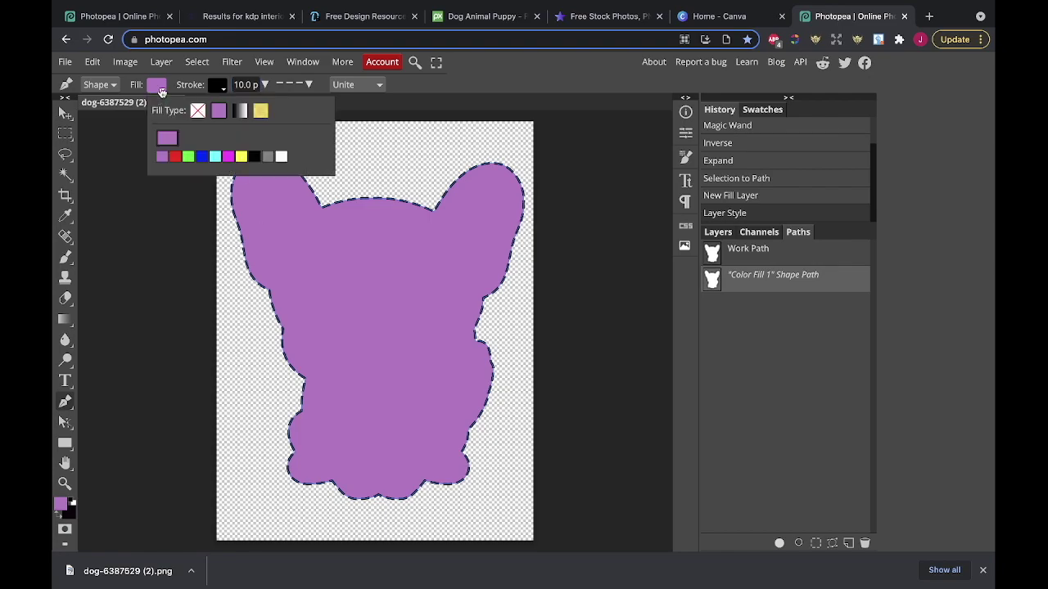
left_click(197, 110)
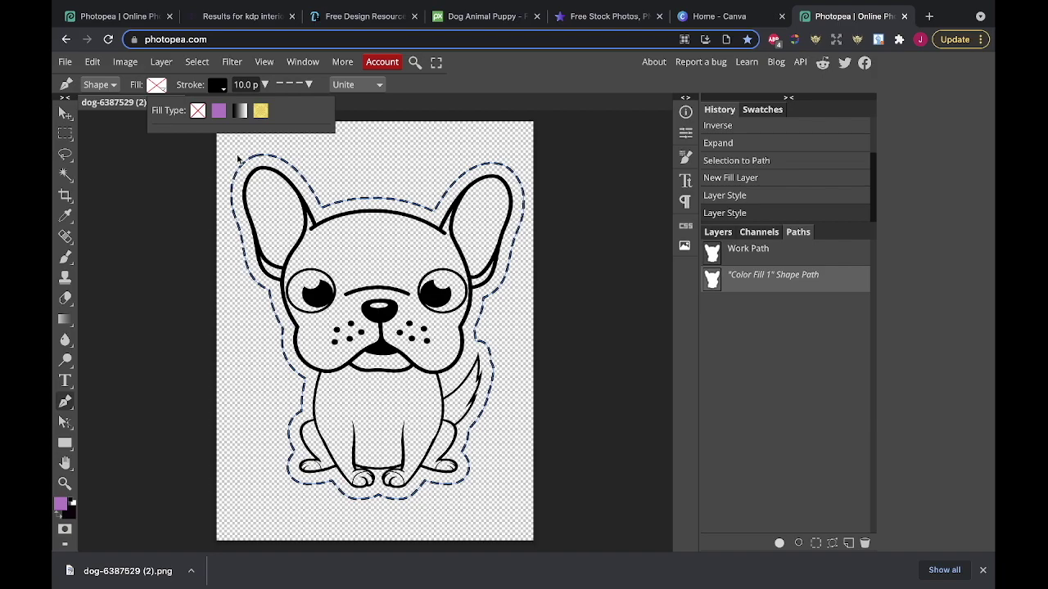
Export the outlined dog as a 1451×1920 px PNG at 100% quality
left_click(66, 63)
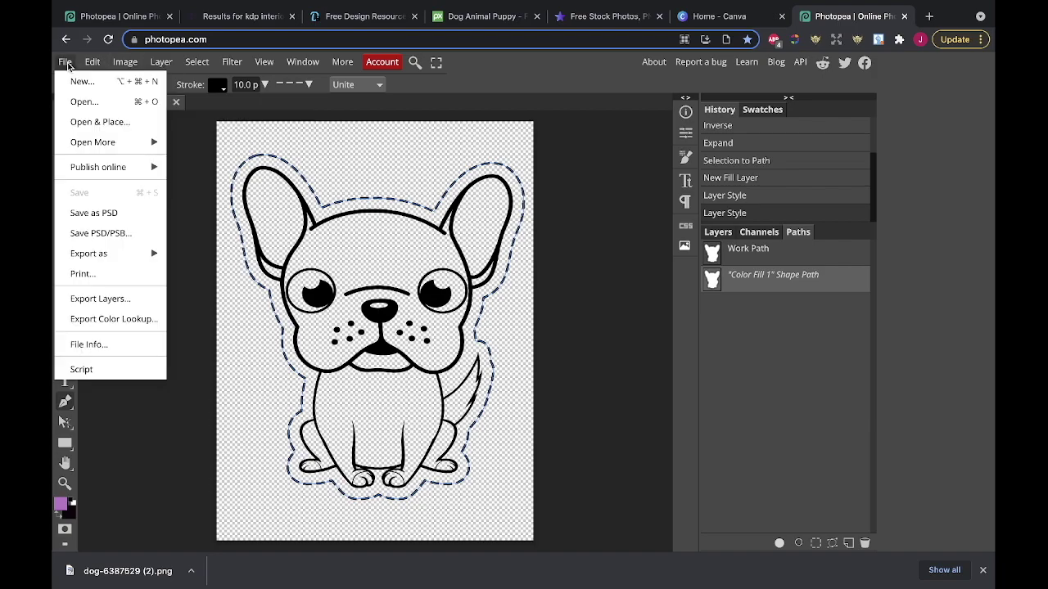
mouse_move(124, 255)
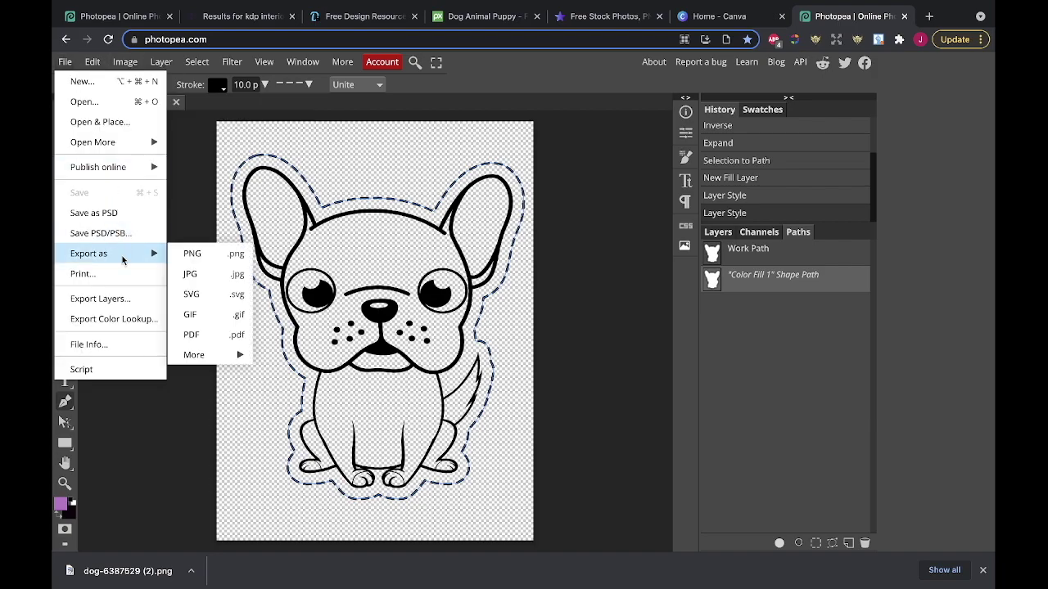
left_click(193, 254)
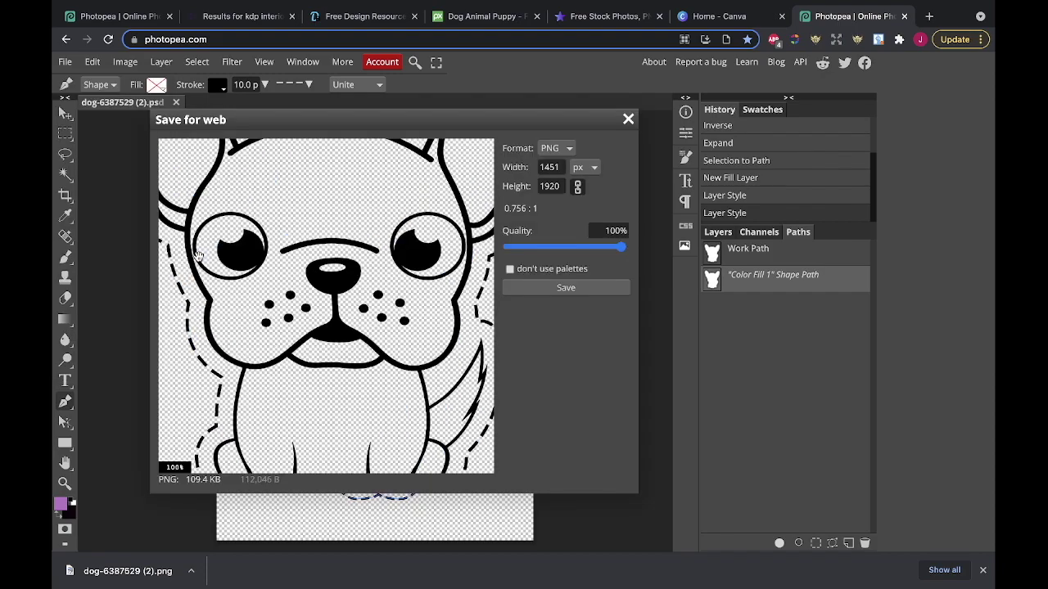
left_click(566, 289)
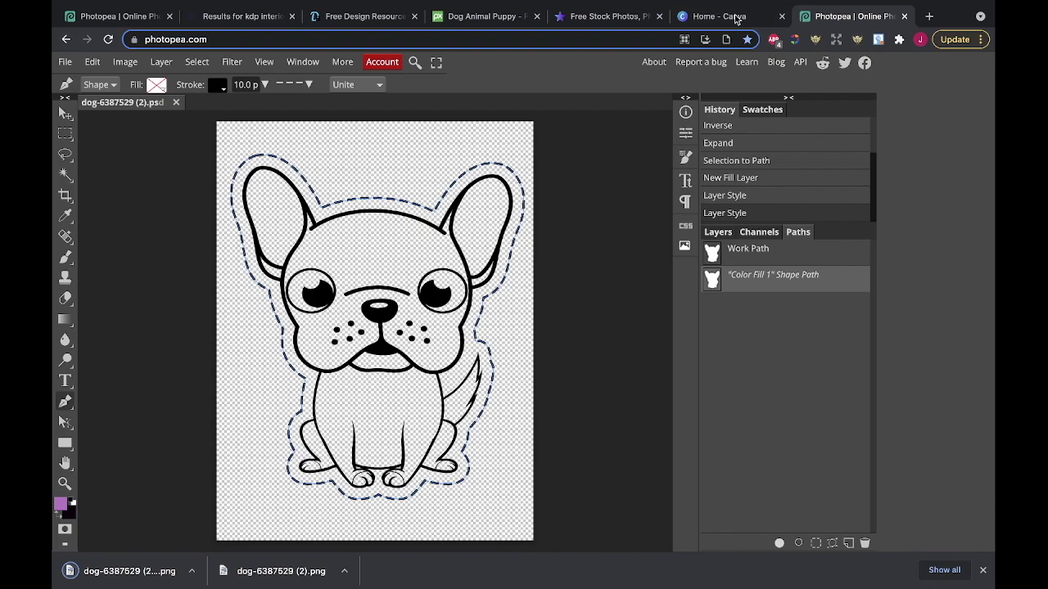
Switch to Canva and create a new custom-size design of 8.5 × 11 in
left_click(735, 17)
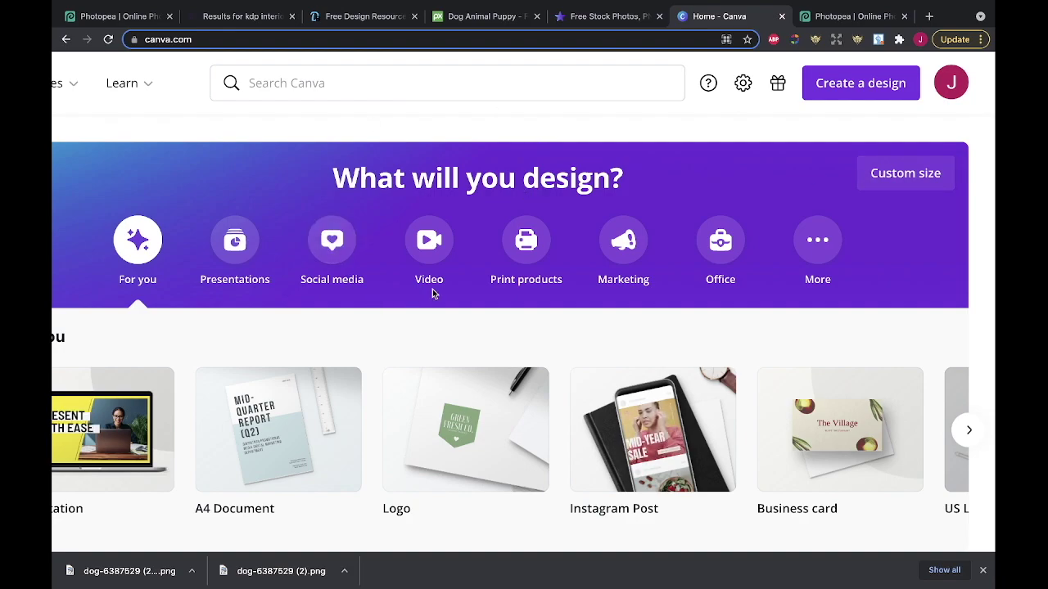
left_click(890, 181)
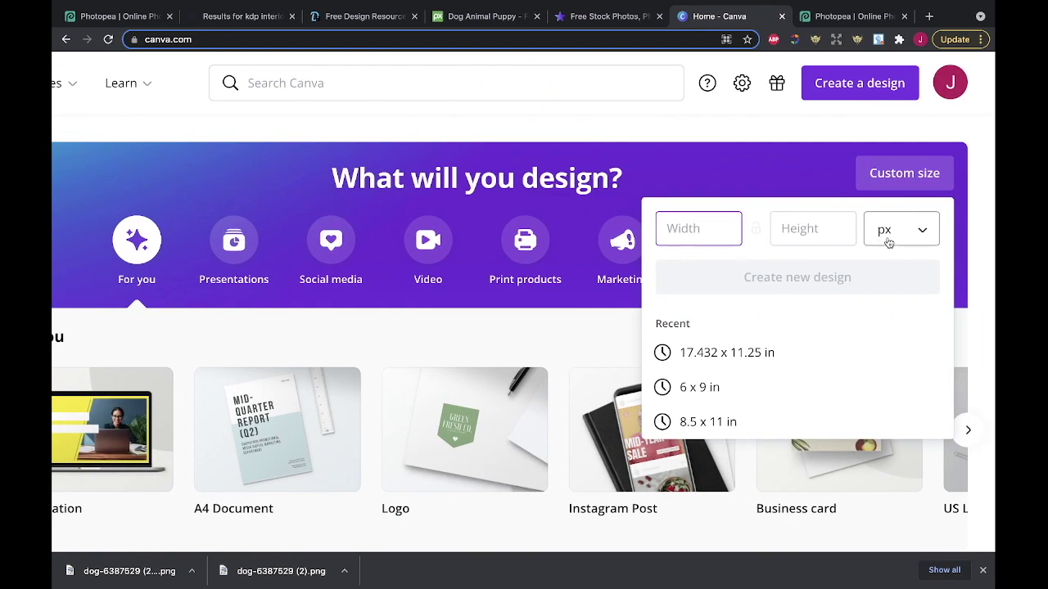
left_click(888, 231)
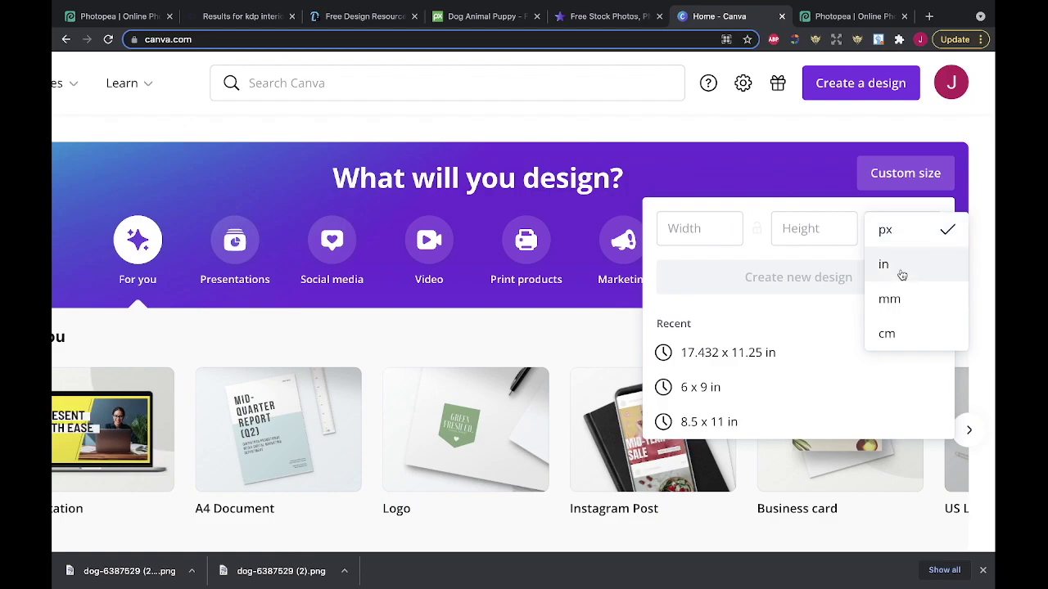
left_click(900, 264)
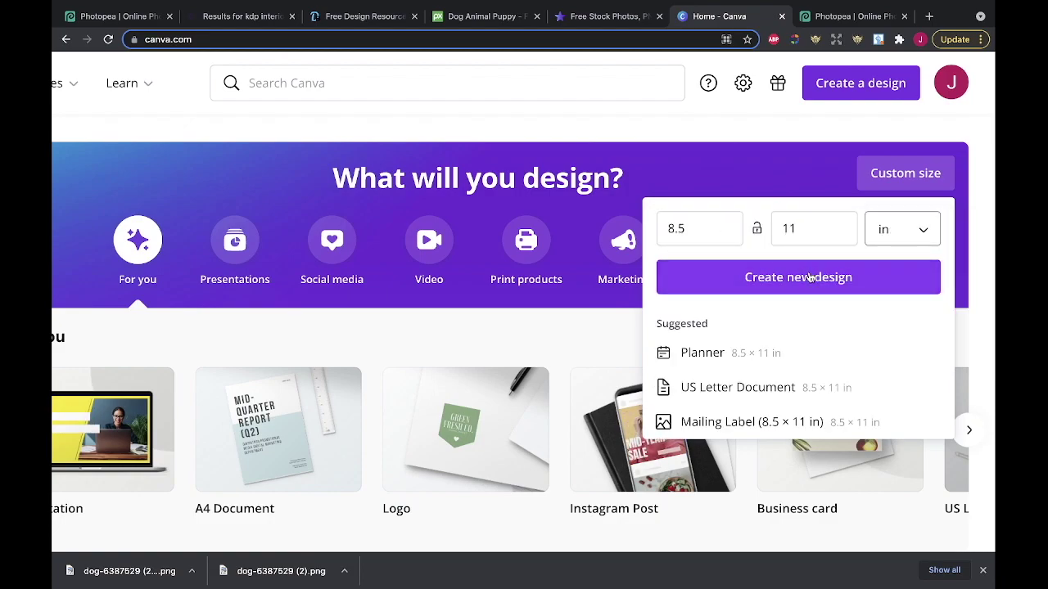
left_click(771, 282)
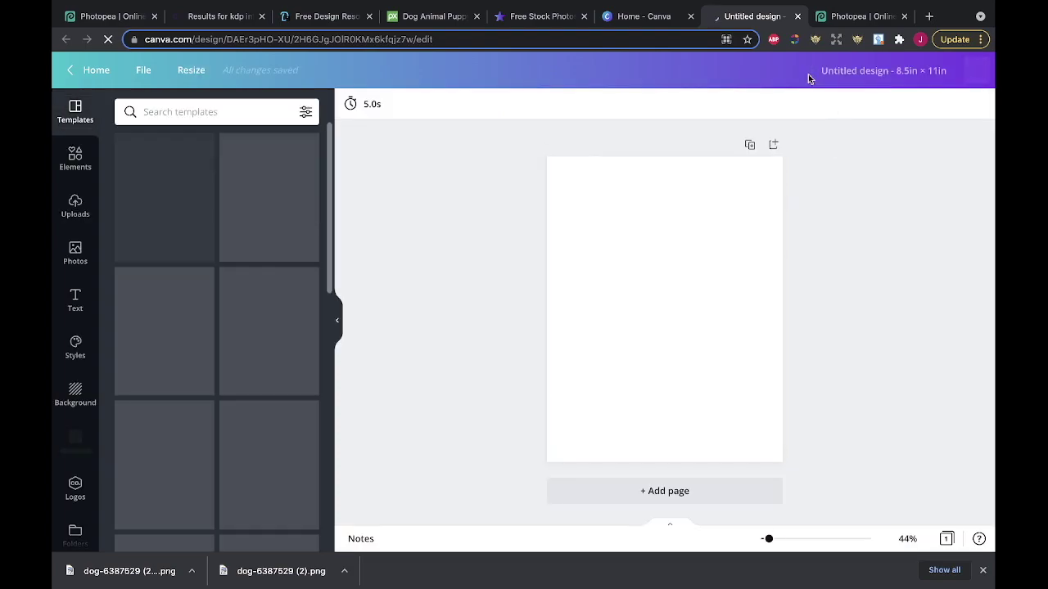
Name the new 8.5 × 11 in design "scissoring activity book"
type("sqiss")
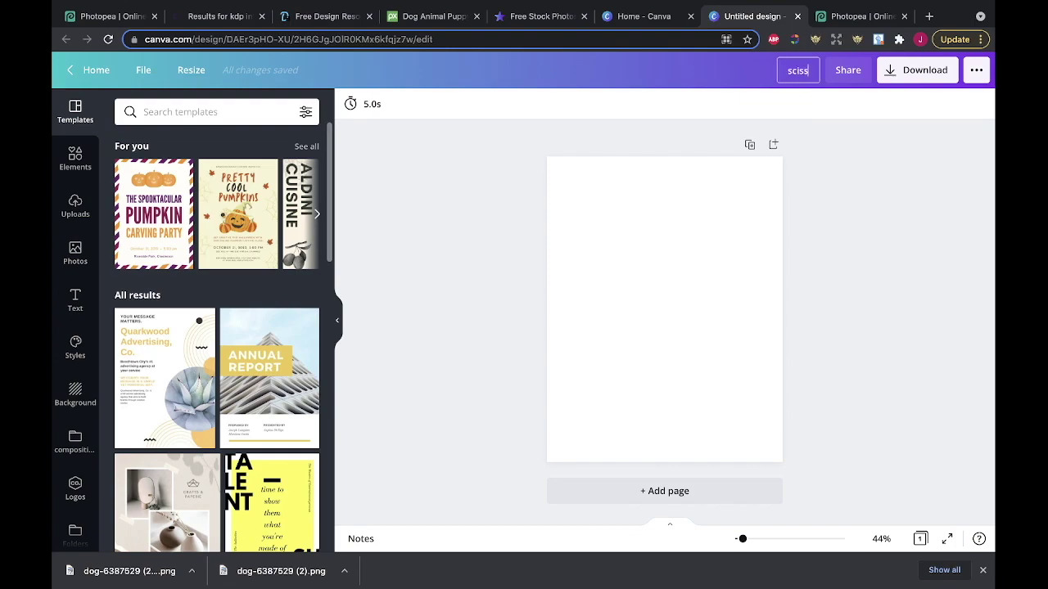
type("oring activit")
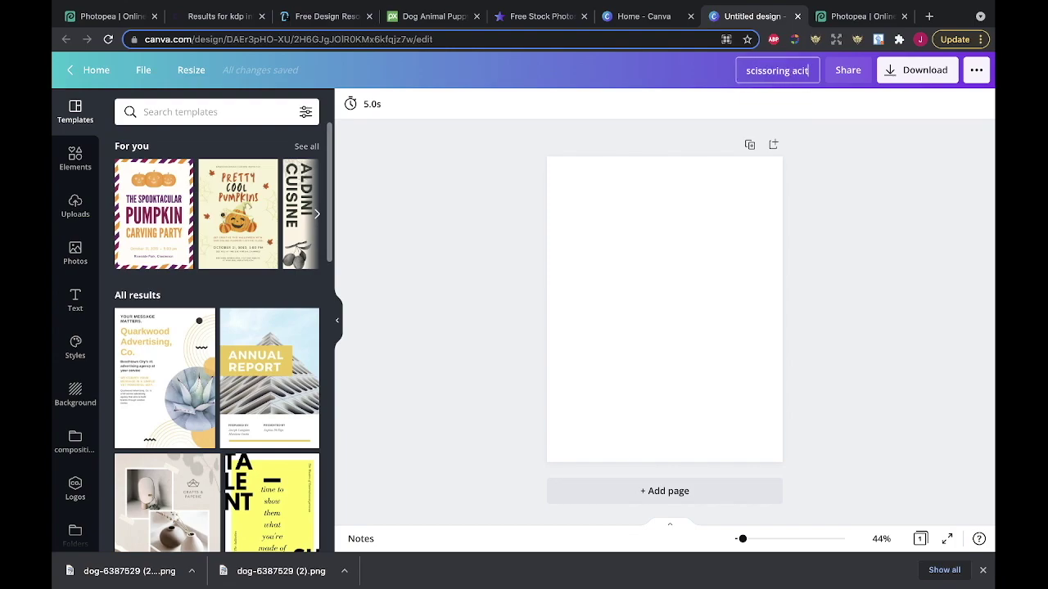
type("y book")
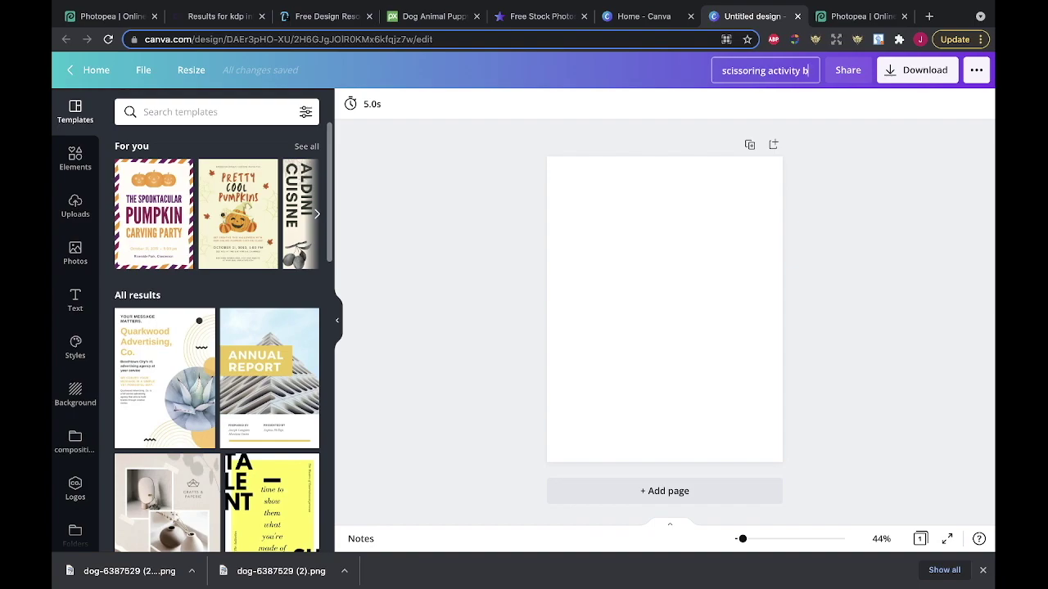
left_click(486, 177)
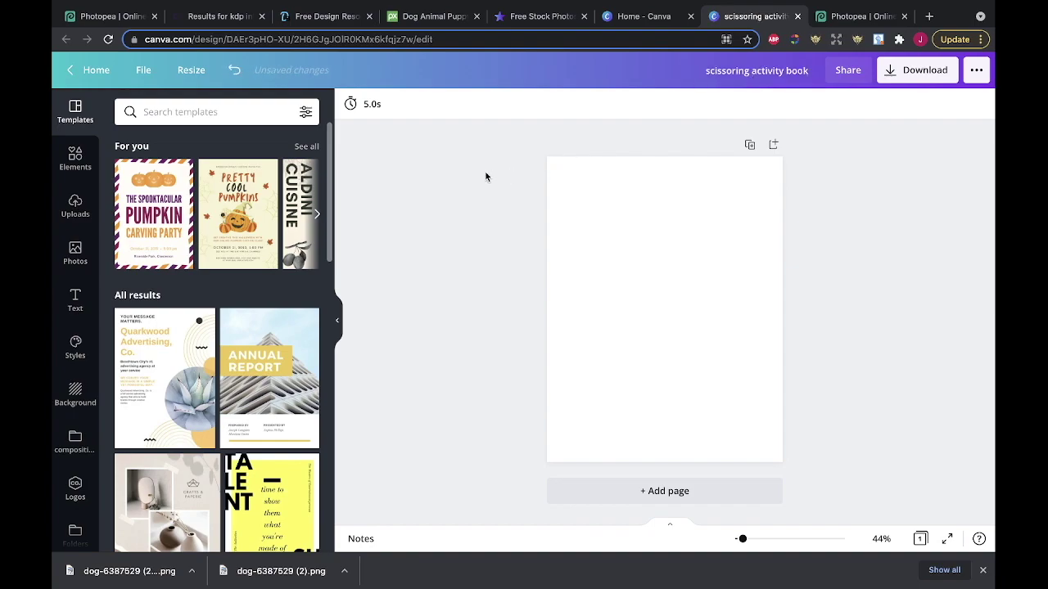
Search the Canva elements library for "animal"
scroll(199, 360, "down", 3)
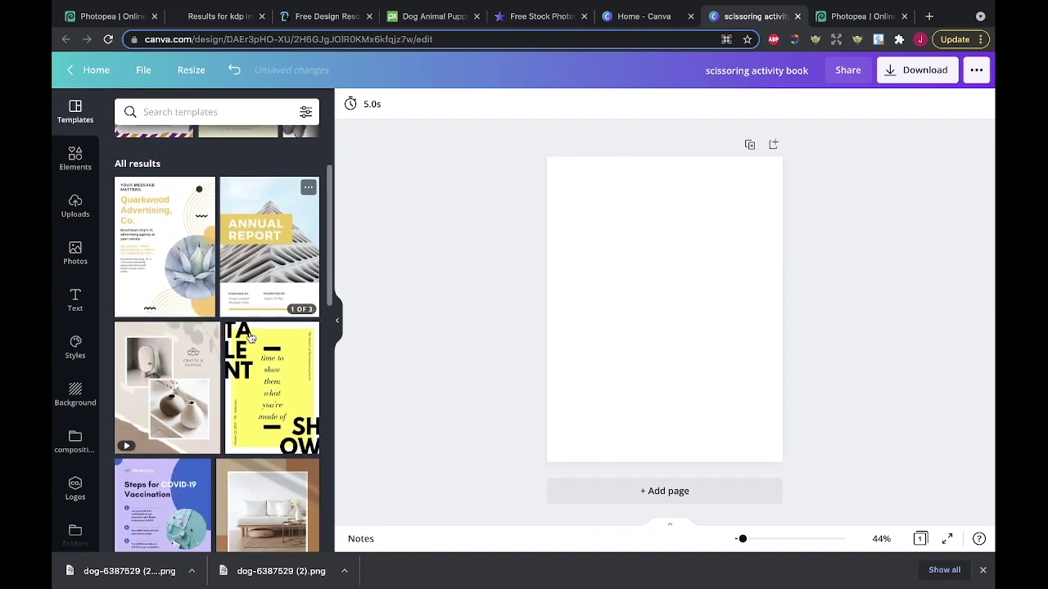
left_click(76, 158)
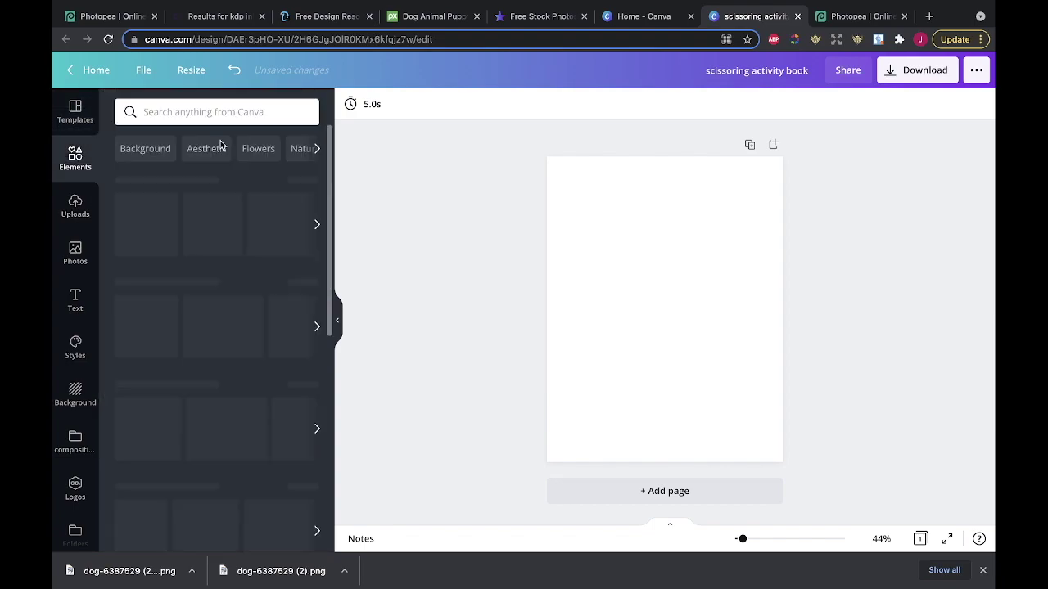
left_click(209, 112)
type("animal")
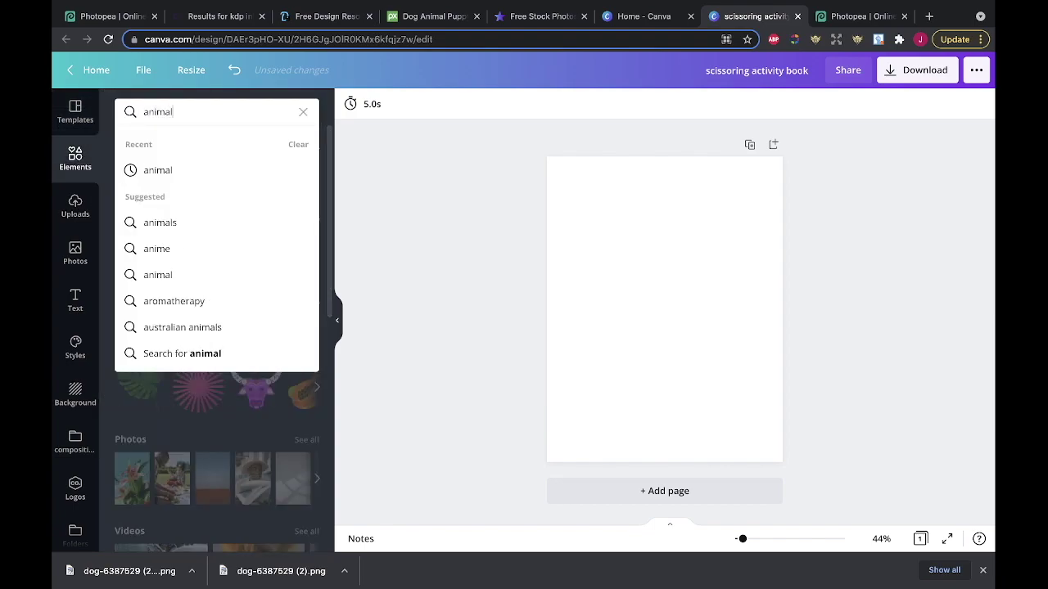
key("Return")
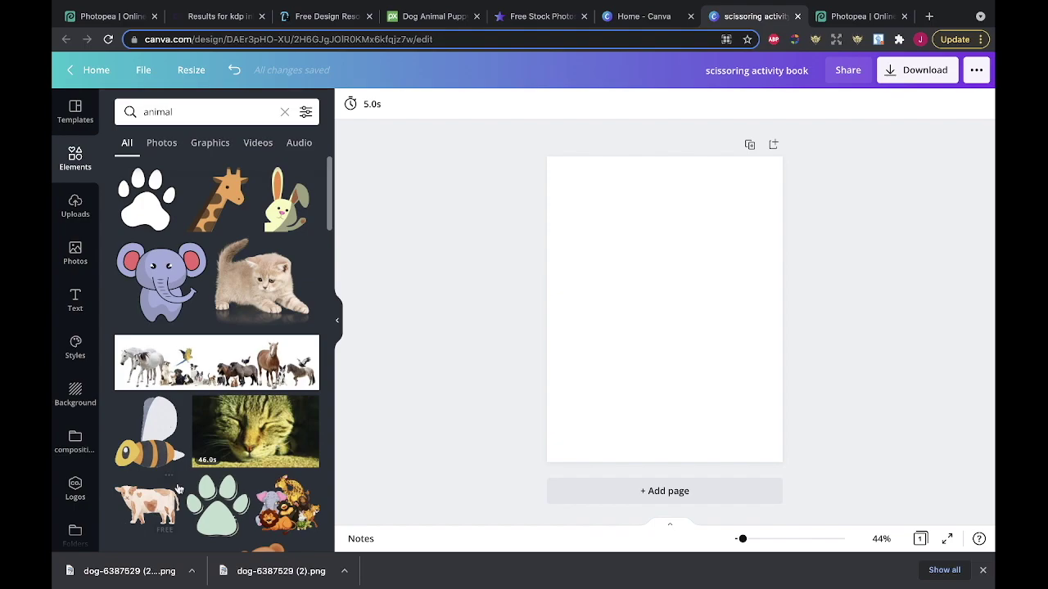
Upload the exported dog PNG with the dashed outline and place it on the page, enlarged and centred
left_click_drag(157, 573, 241, 374)
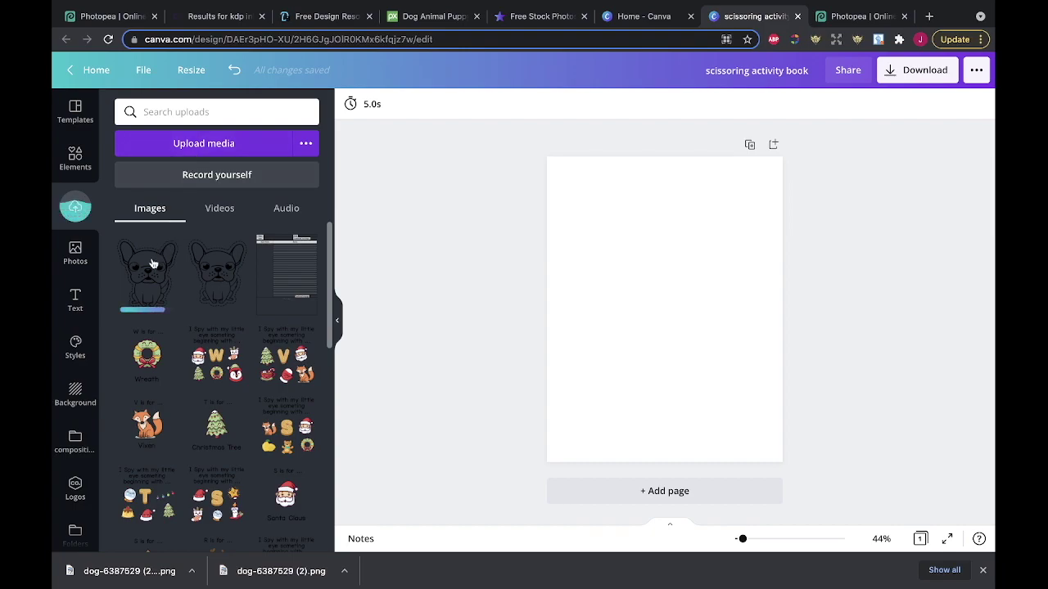
left_click(159, 275)
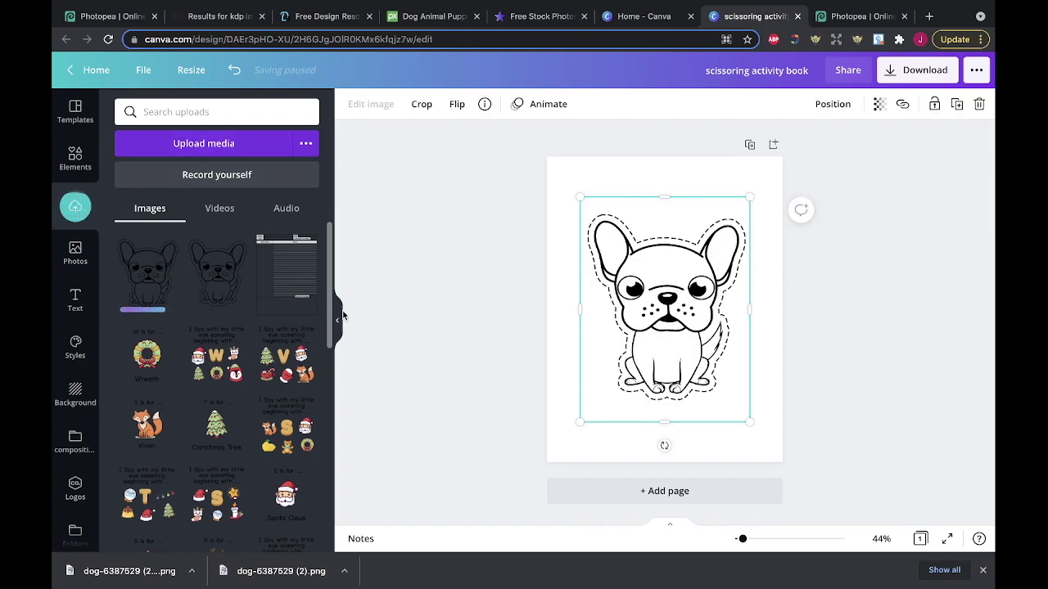
left_click(337, 320)
left_click_drag(576, 318, 559, 337)
left_click_drag(615, 219, 642, 178)
left_click(709, 289)
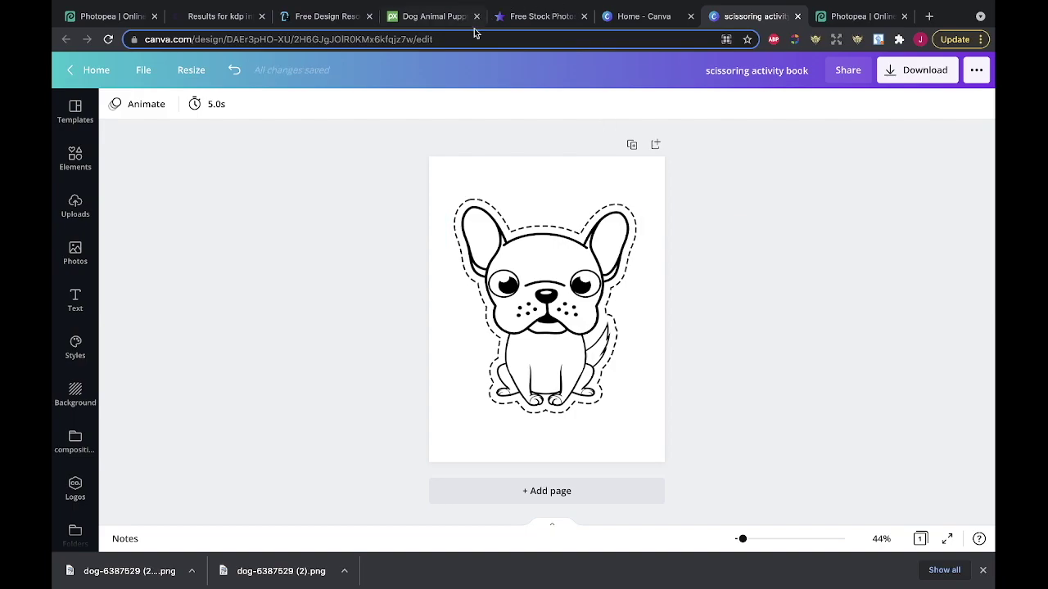
Switch to Pixabay and look through the coloring page search results for further images
left_click(439, 17)
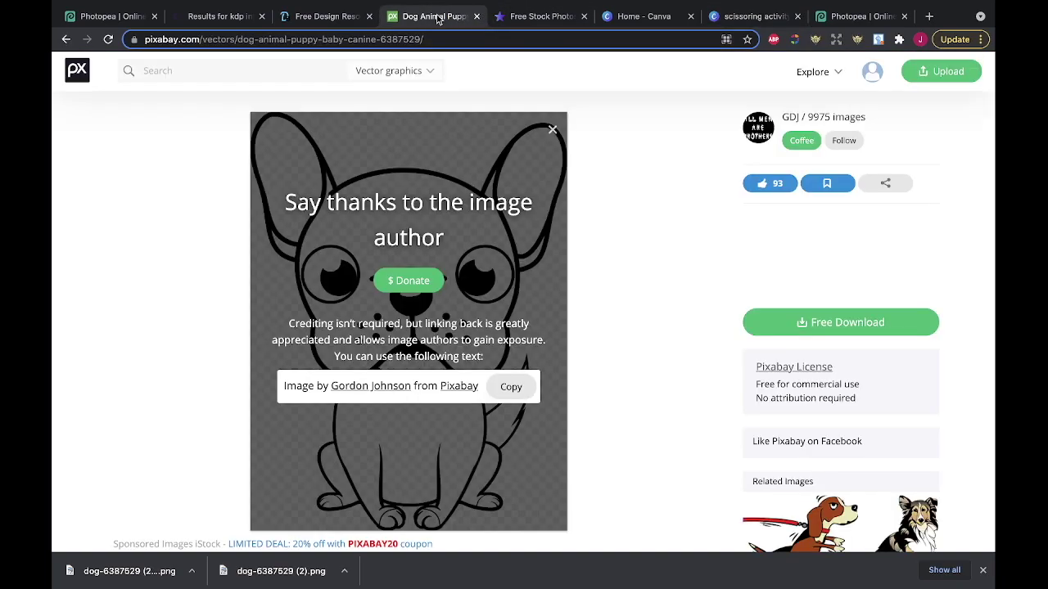
left_click(66, 39)
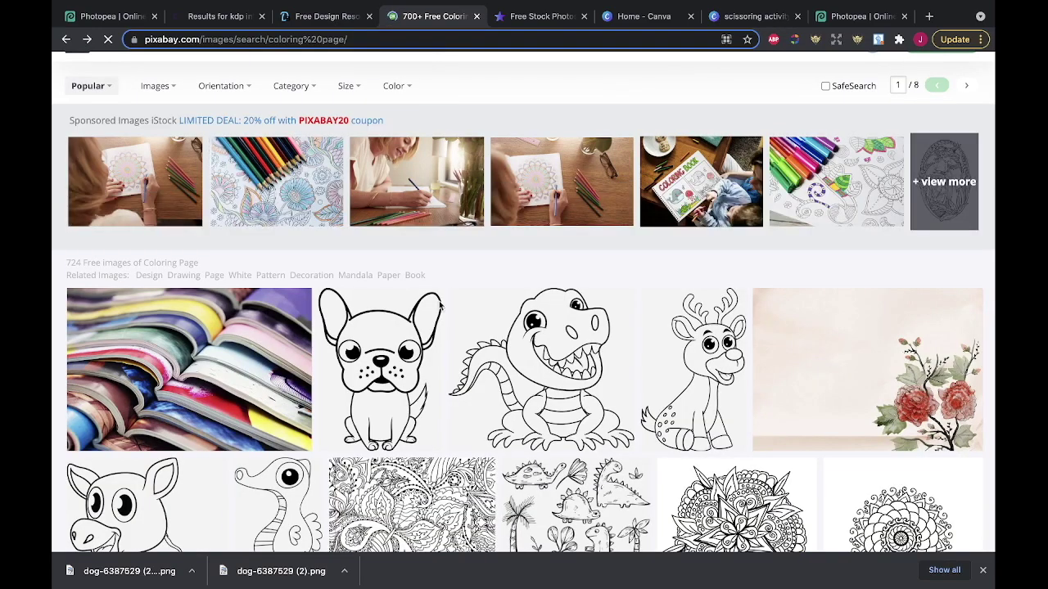
scroll(656, 133, "down", 3)
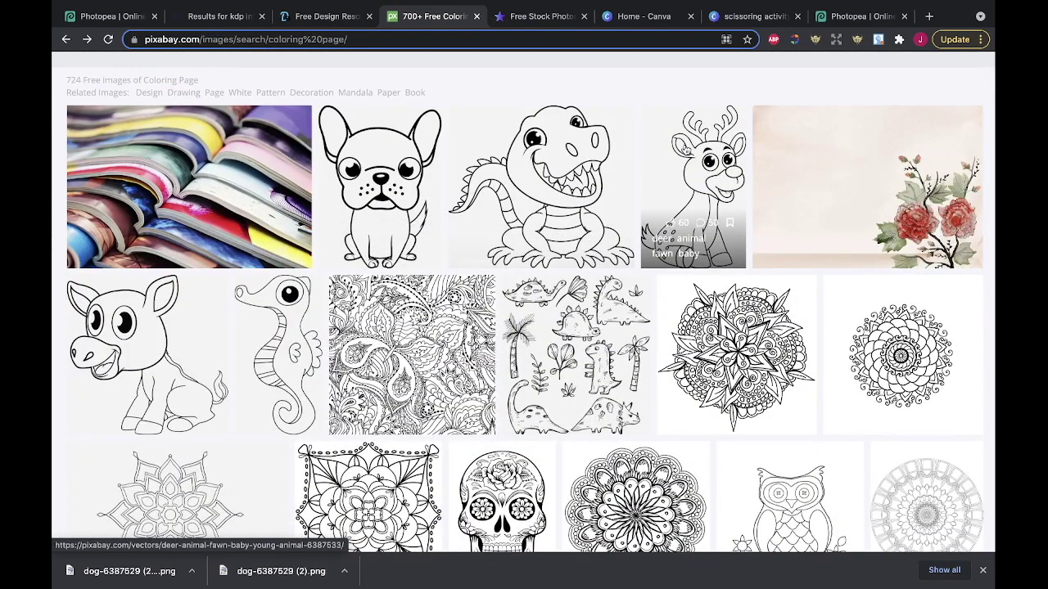
Switch back to the Canva design and add two blank pages after the dog page
left_click(741, 18)
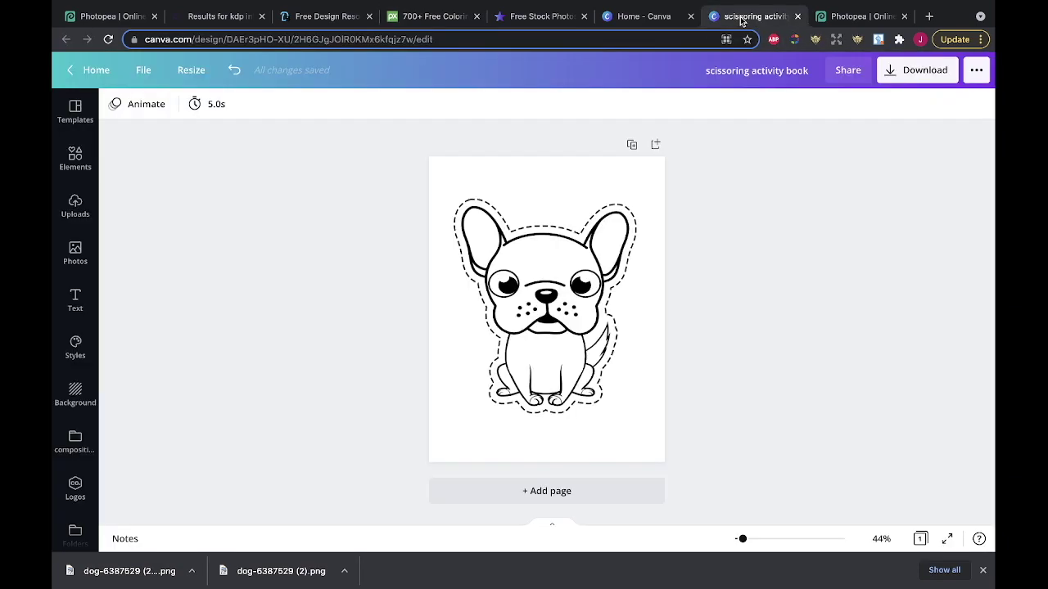
left_click(569, 500)
left_click(571, 503)
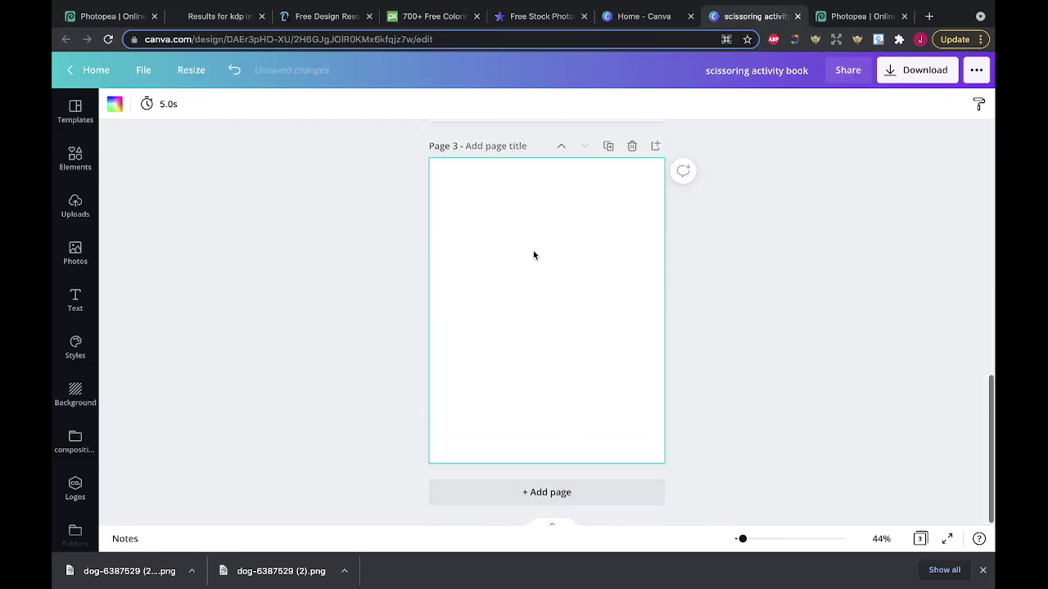
Examine the dog page and the blank pages that follow it
scroll(574, 300, "up", 8)
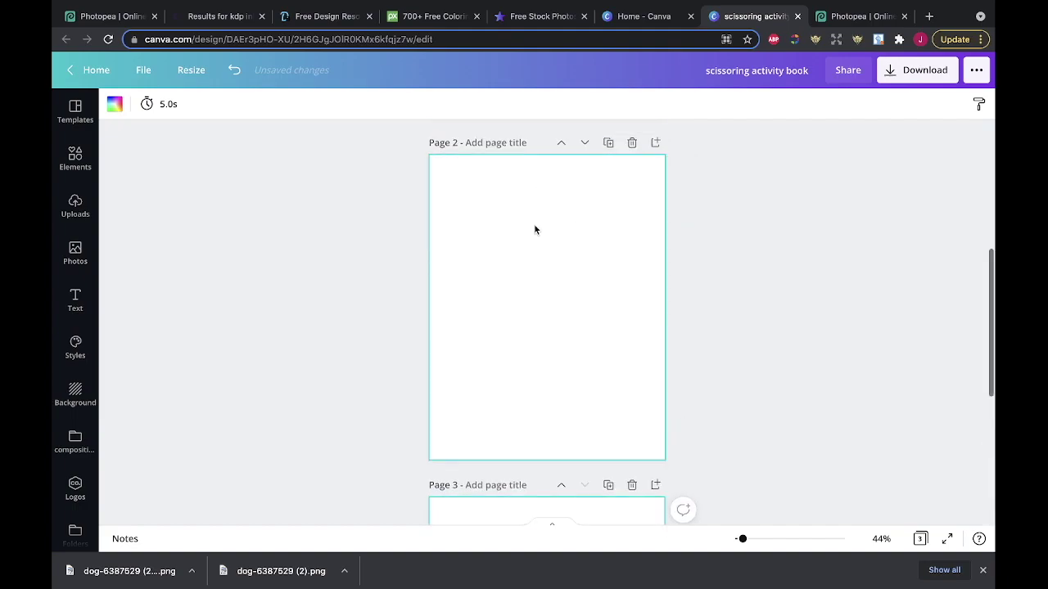
left_click(534, 229)
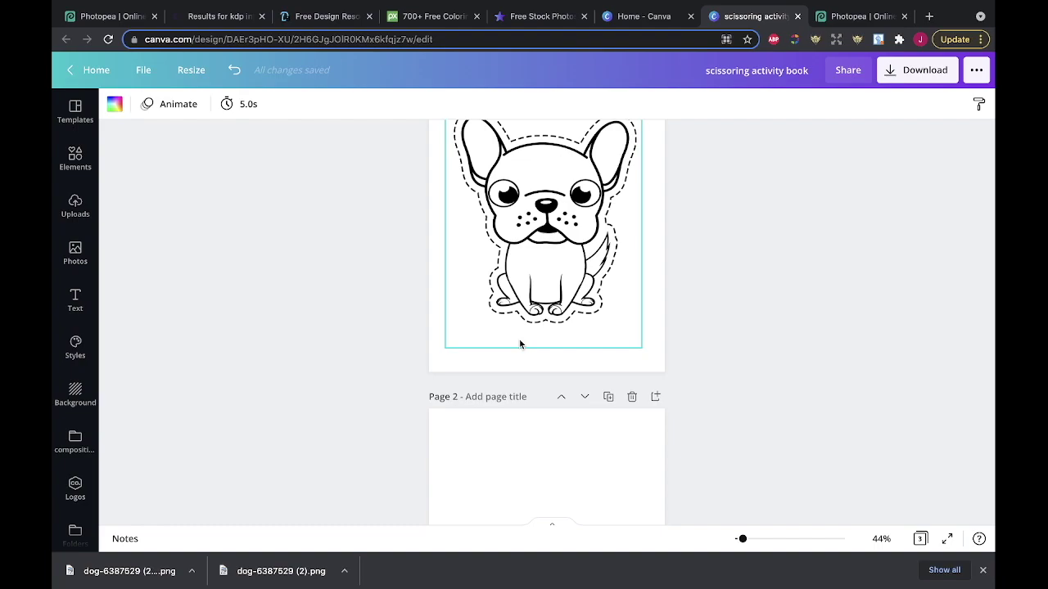
scroll(725, 298, "up", 2)
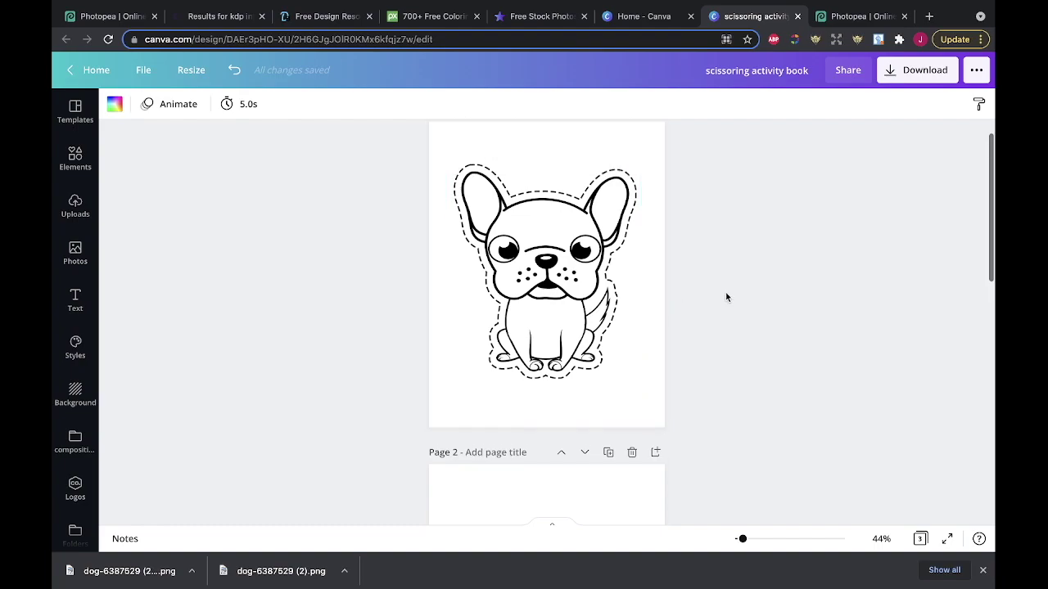
scroll(605, 305, "down", 5)
left_click(607, 306)
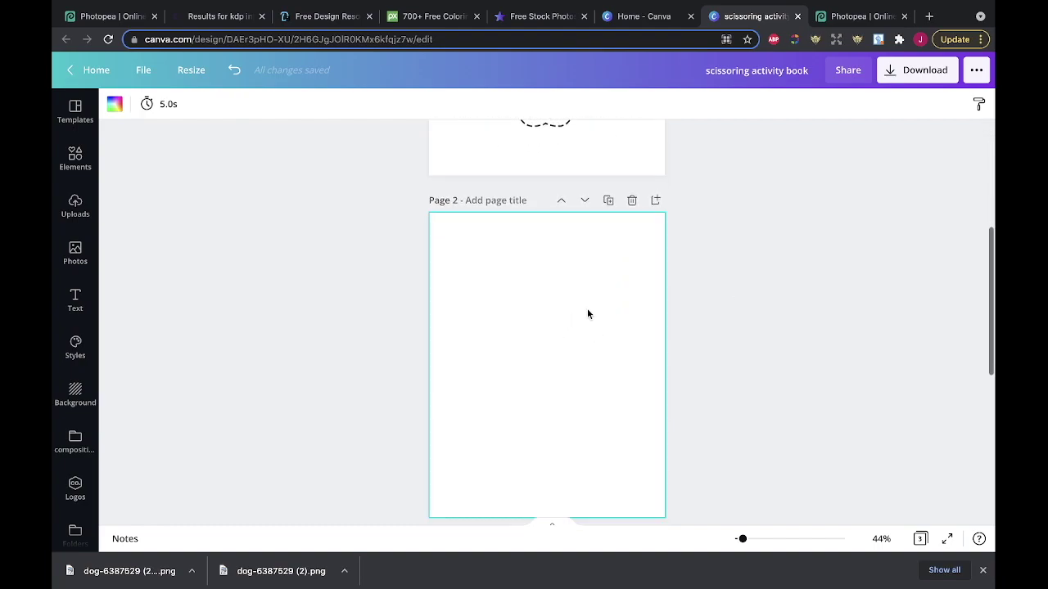
scroll(529, 343, "down", 4)
scroll(587, 175, "up", 2)
scroll(548, 292, "down", 4)
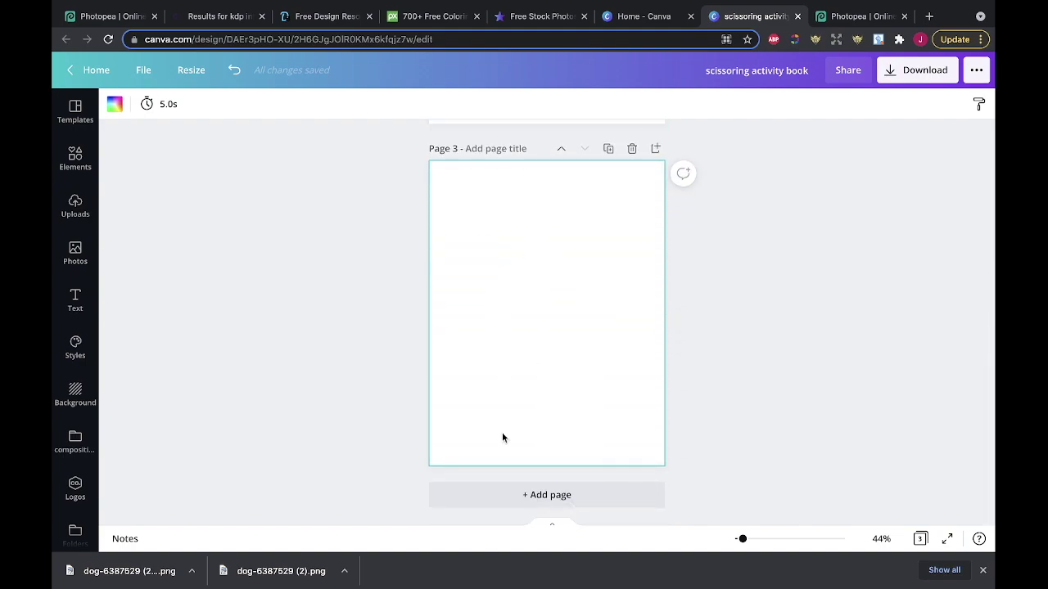
Add two more blank pages at the end of the design and return to the dog page
left_click(514, 496)
left_click(516, 495)
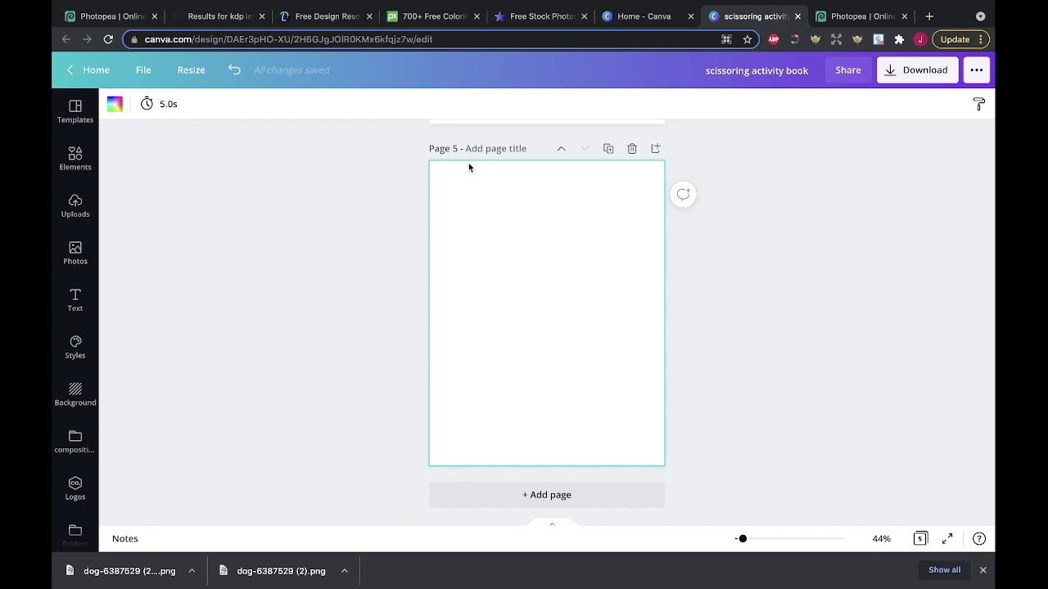
scroll(630, 191, "up", 15)
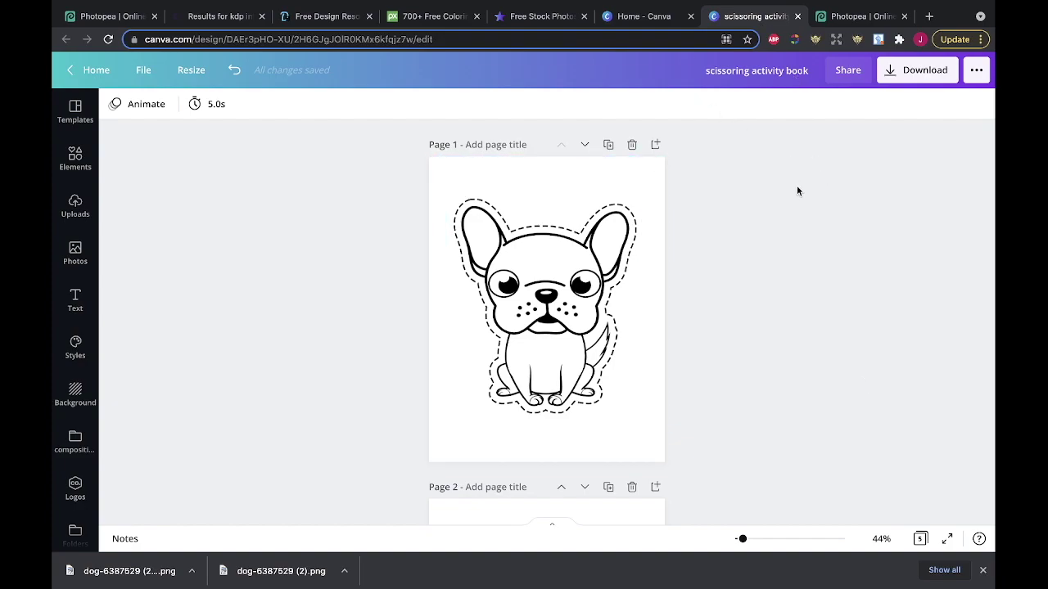
Look over the image sources: Creative Fabrica's KDP interior results, Design Bundles' free design resources and Pixabay's coloring pages
left_click(207, 23)
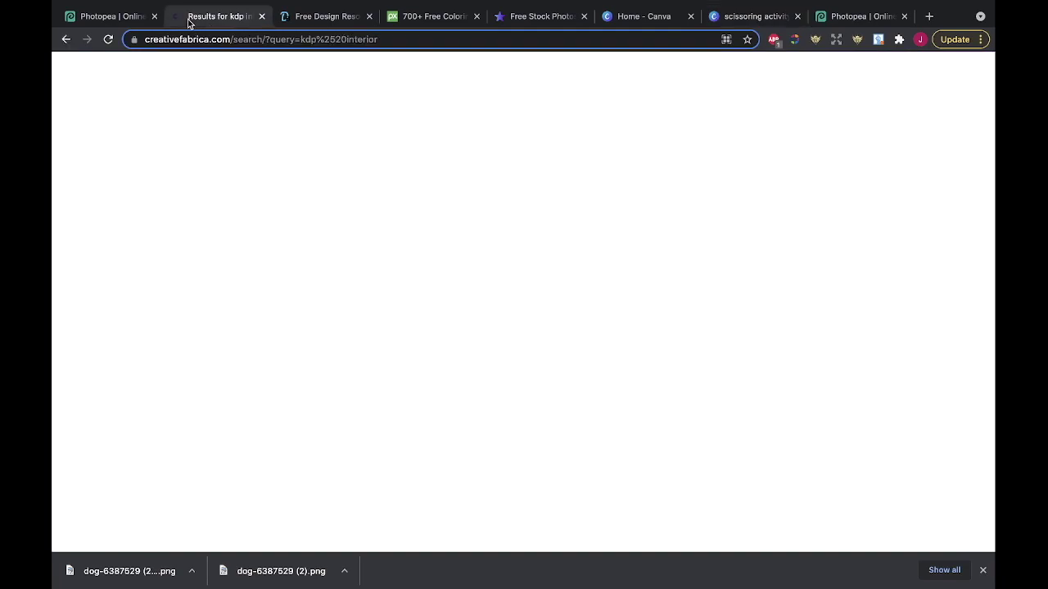
left_click(328, 18)
left_click(419, 18)
left_click(328, 16)
left_click(237, 18)
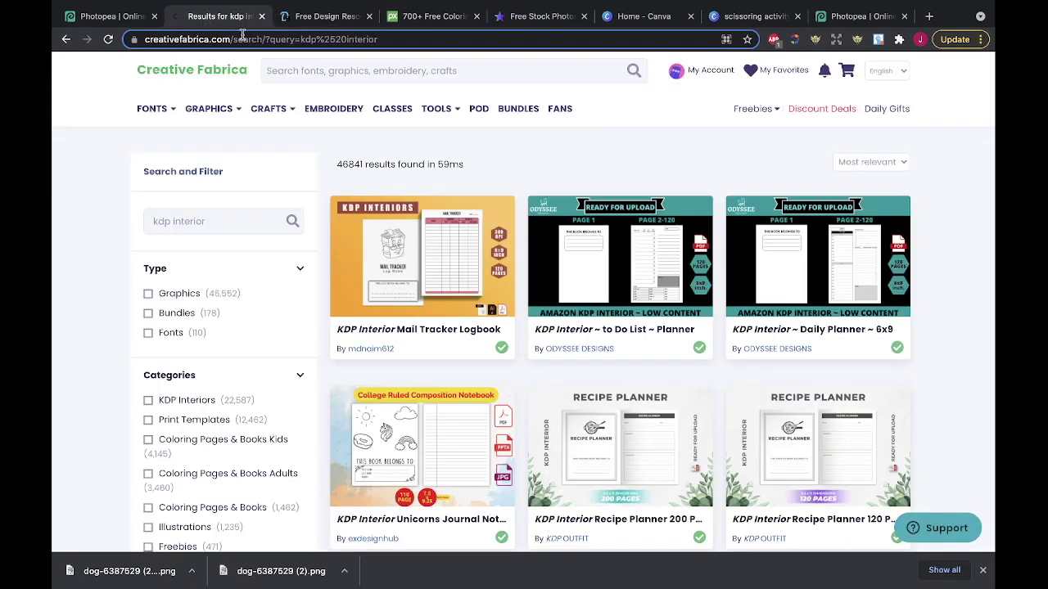
left_click(302, 18)
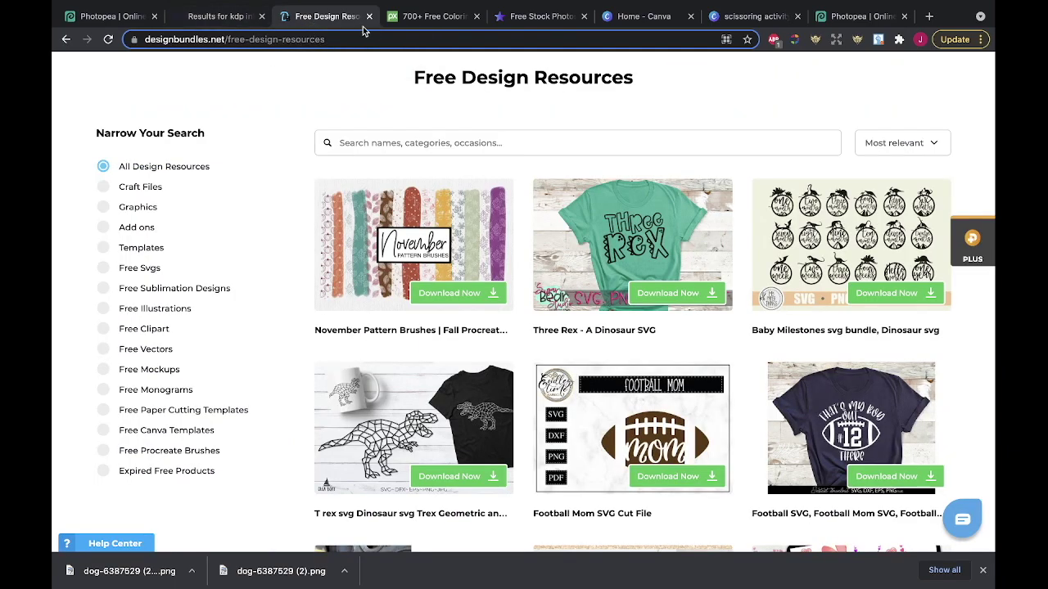
left_click(426, 28)
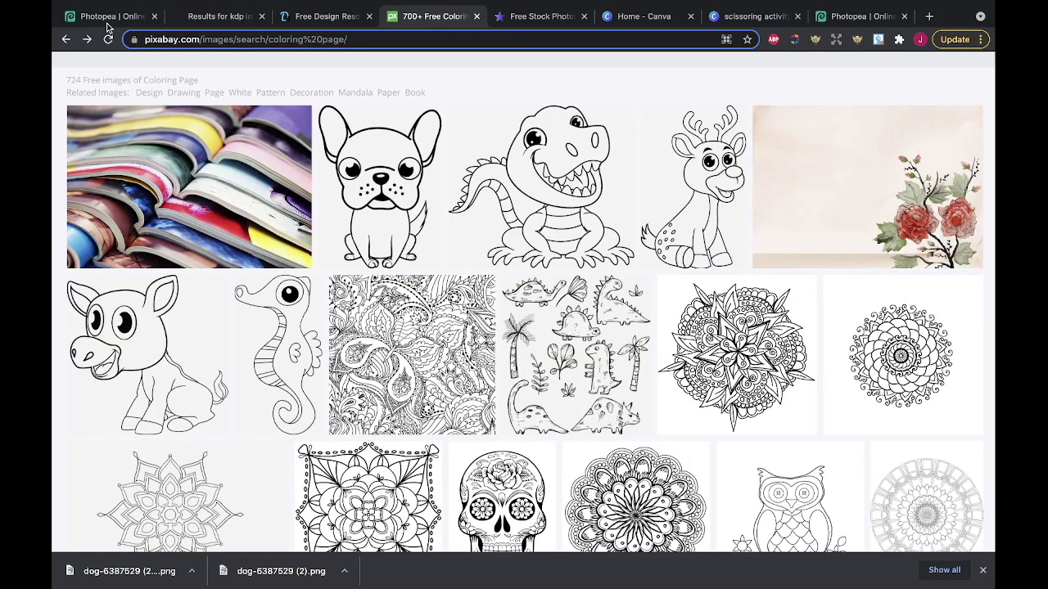
Switch to the Canva home page and dismiss the custom-size options
left_click(554, 18)
left_click(651, 18)
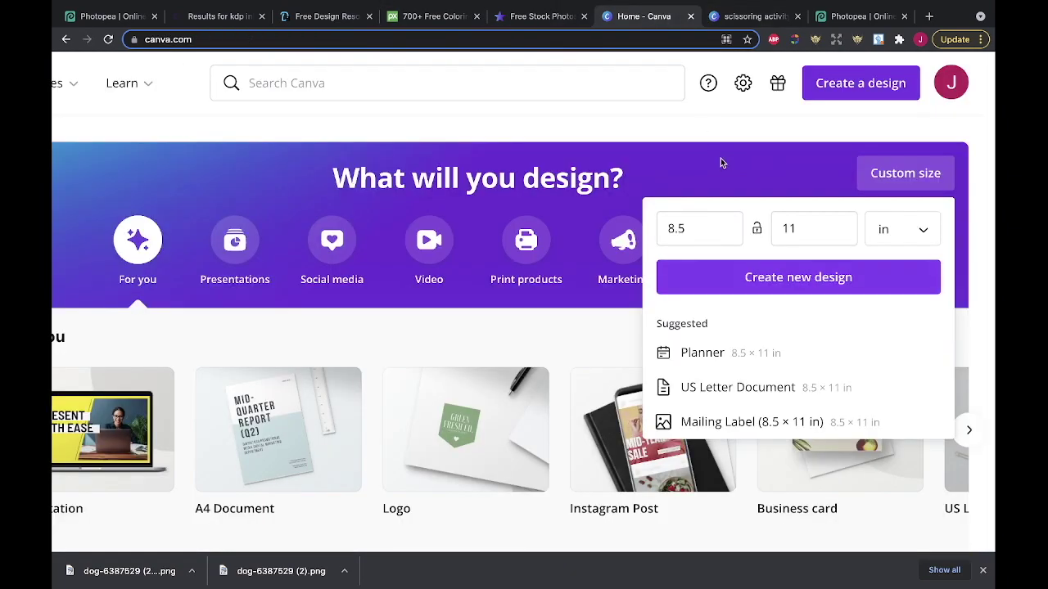
left_click(720, 127)
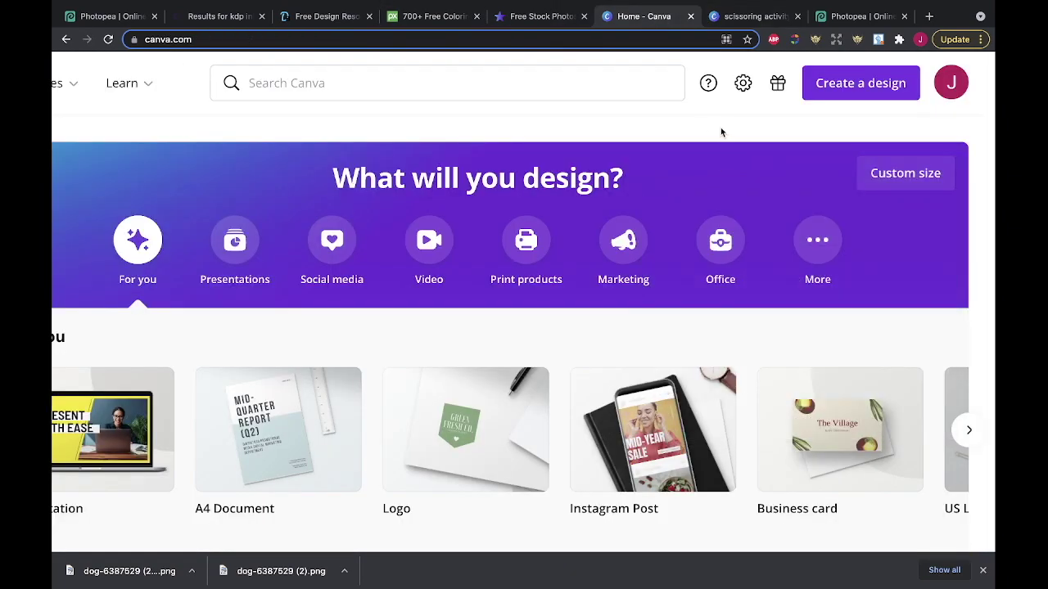